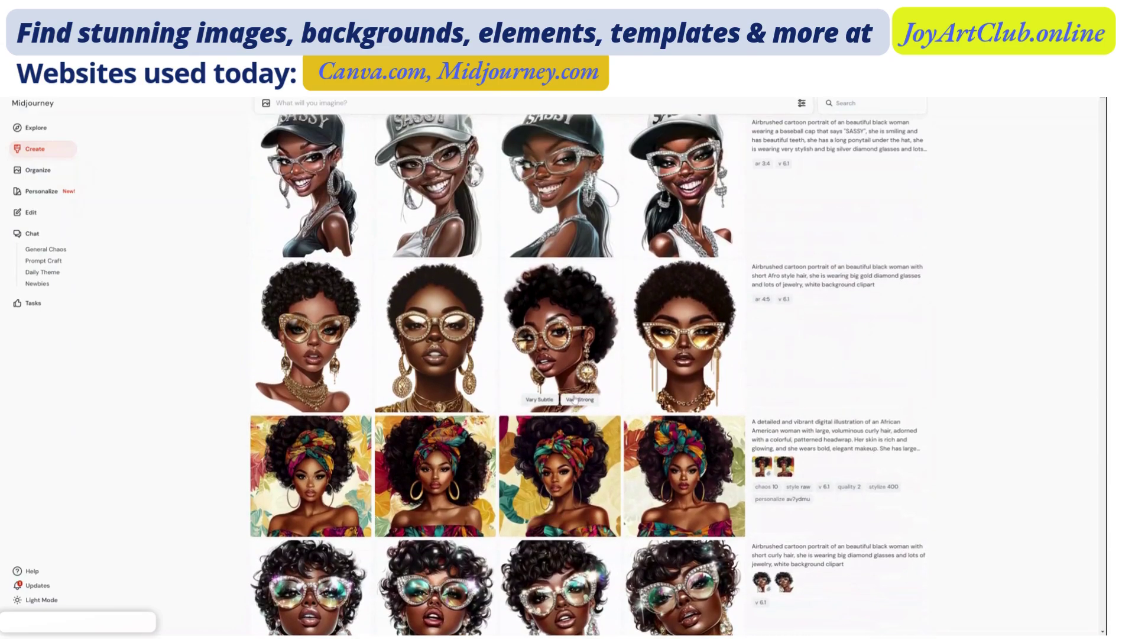
pyautogui.scroll(-5, 574, 399)
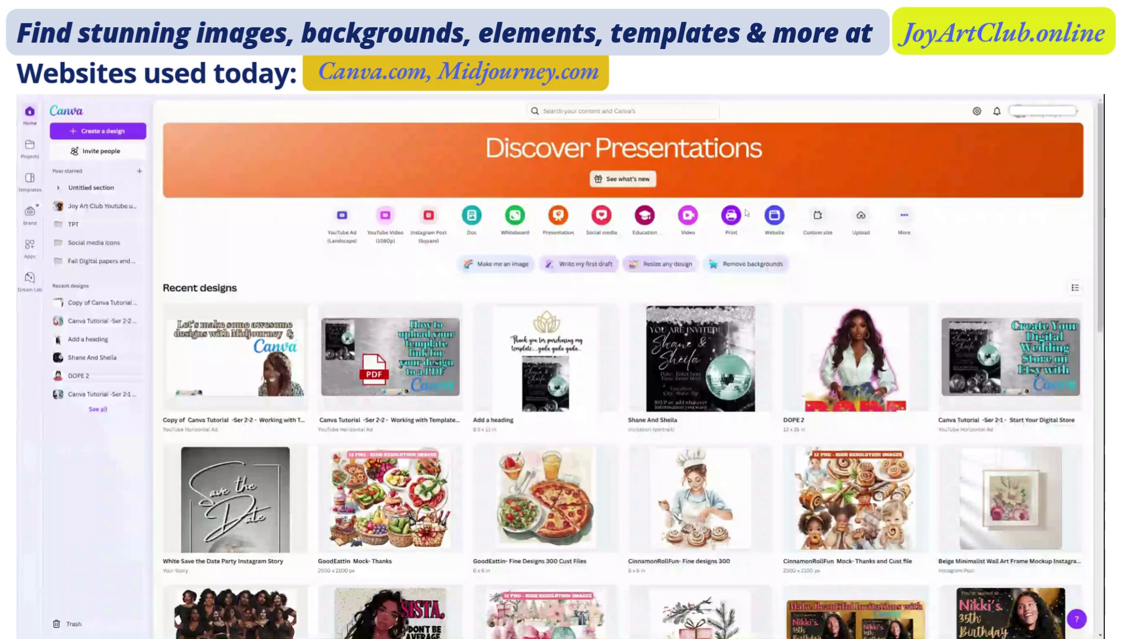
# - Create a new blank design in Canva with a custom size of 12 × 16 in
pyautogui.click(108, 132)
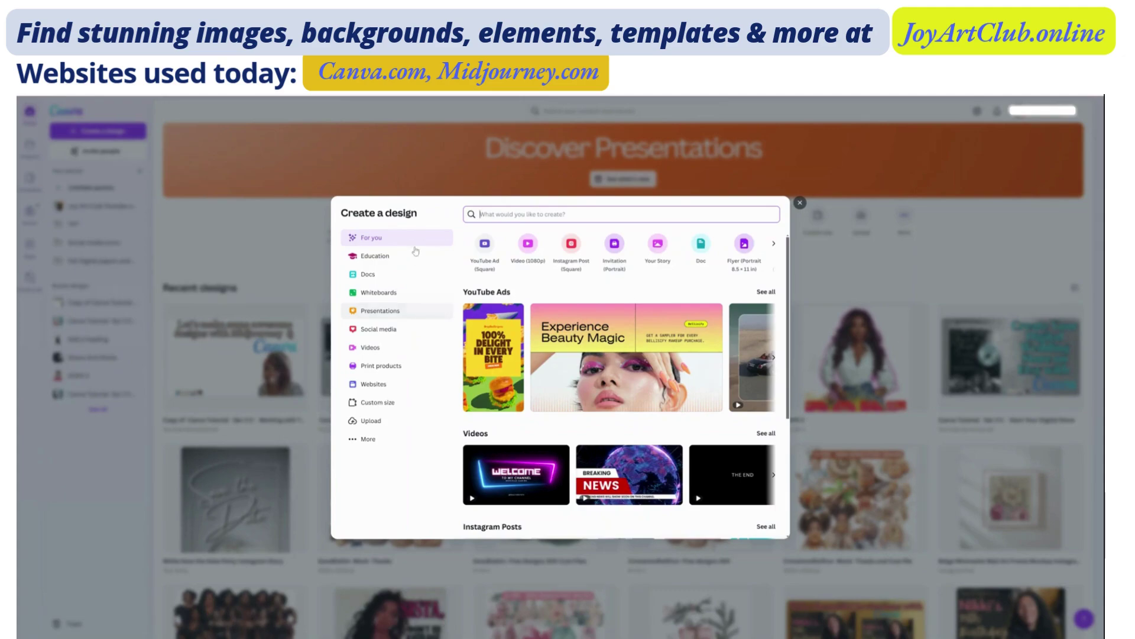
pyautogui.click(381, 404)
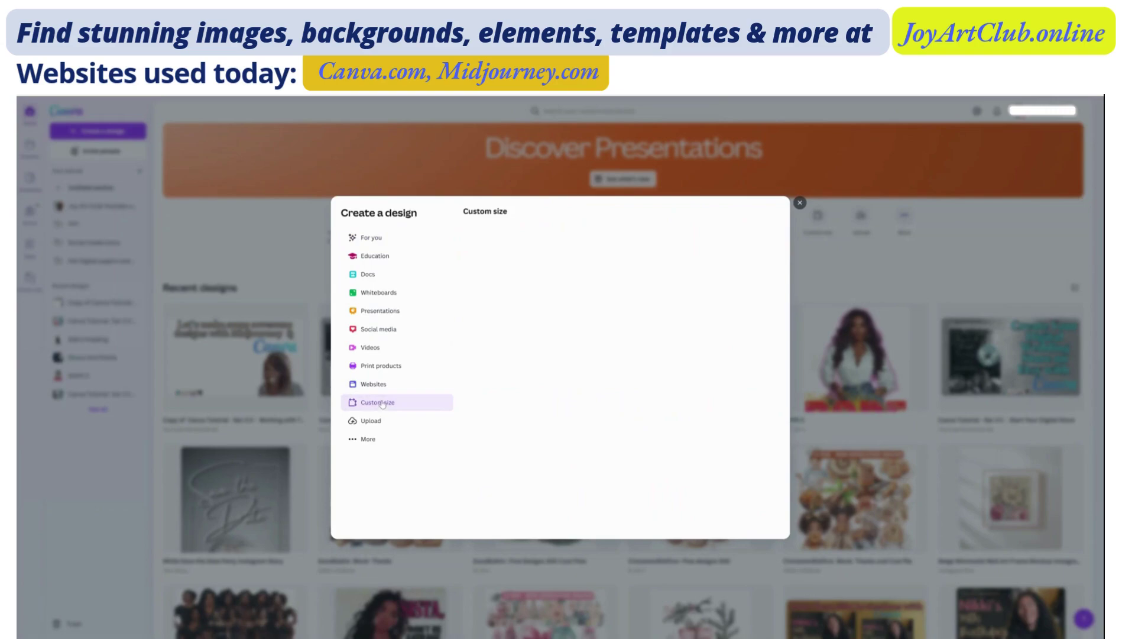
pyautogui.click(700, 254)
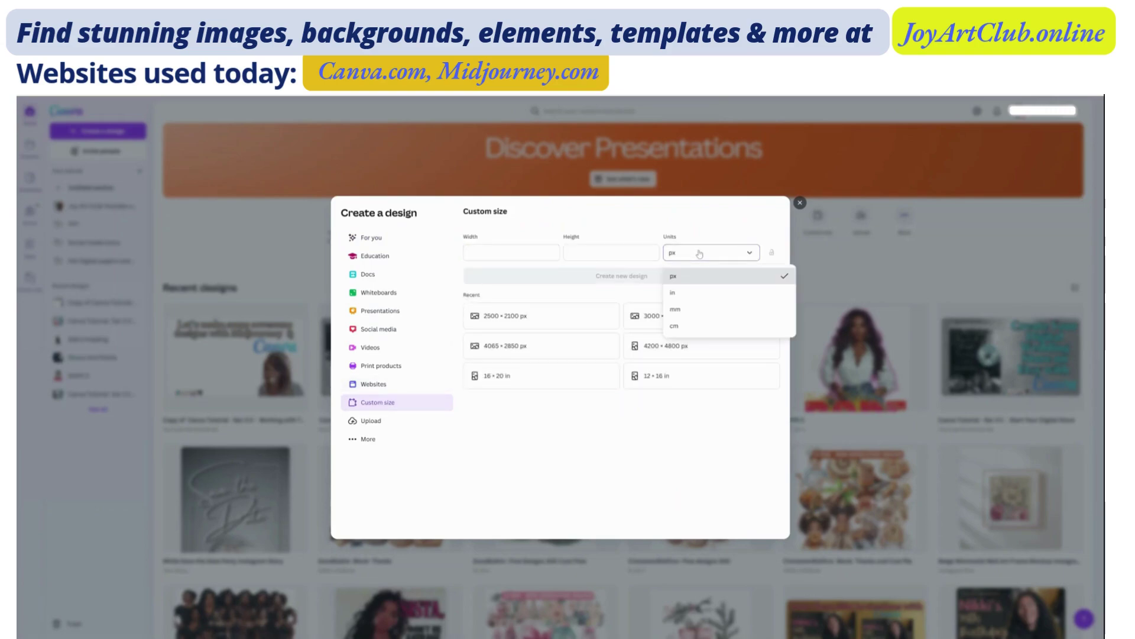
pyautogui.click(678, 295)
pyautogui.click(481, 254)
pyautogui.write('12')
pyautogui.press('Tab')
pyautogui.write('1')
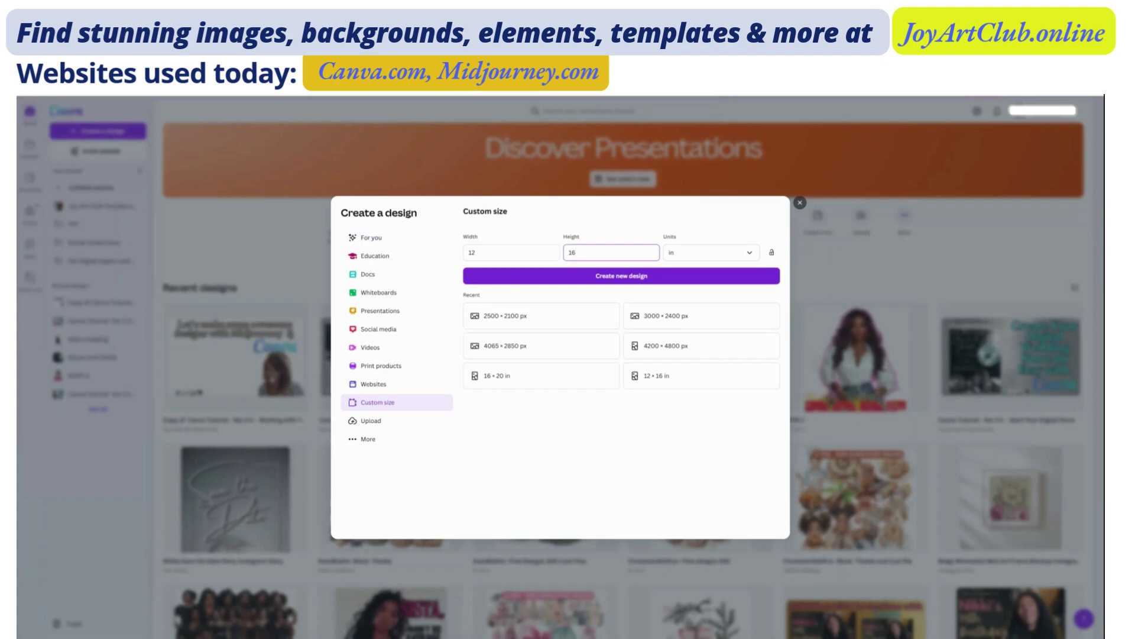
pyautogui.click(618, 277)
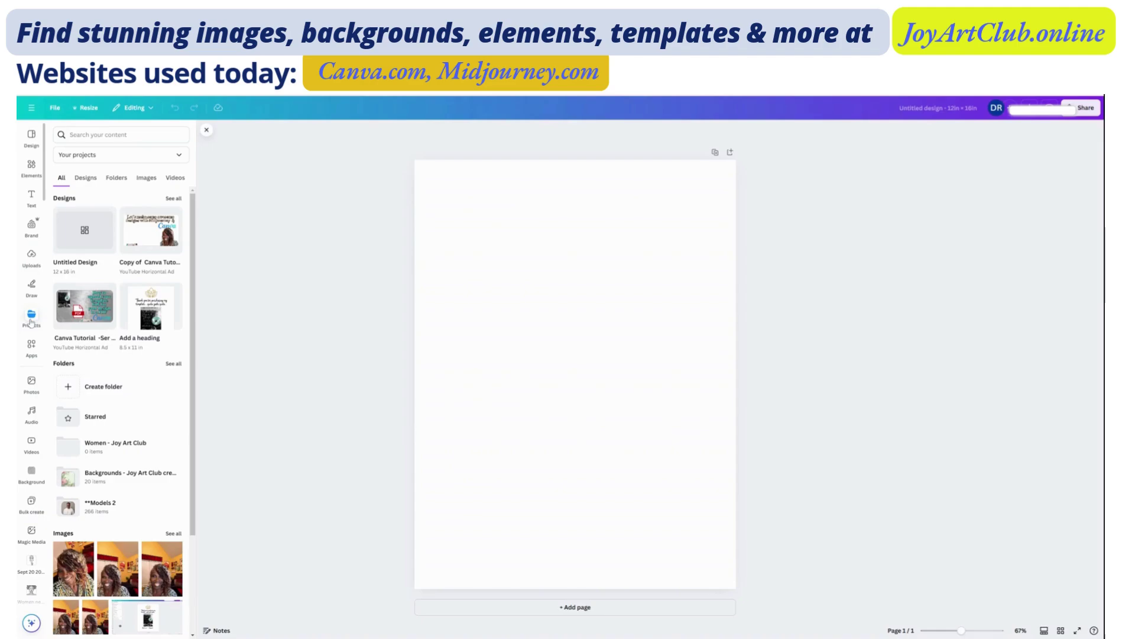
# - Add the silver SASSY cap portrait from the Women - Joy Art Club folder at the page's bottom edge, then place a duplicate at upper left
pyautogui.click(116, 179)
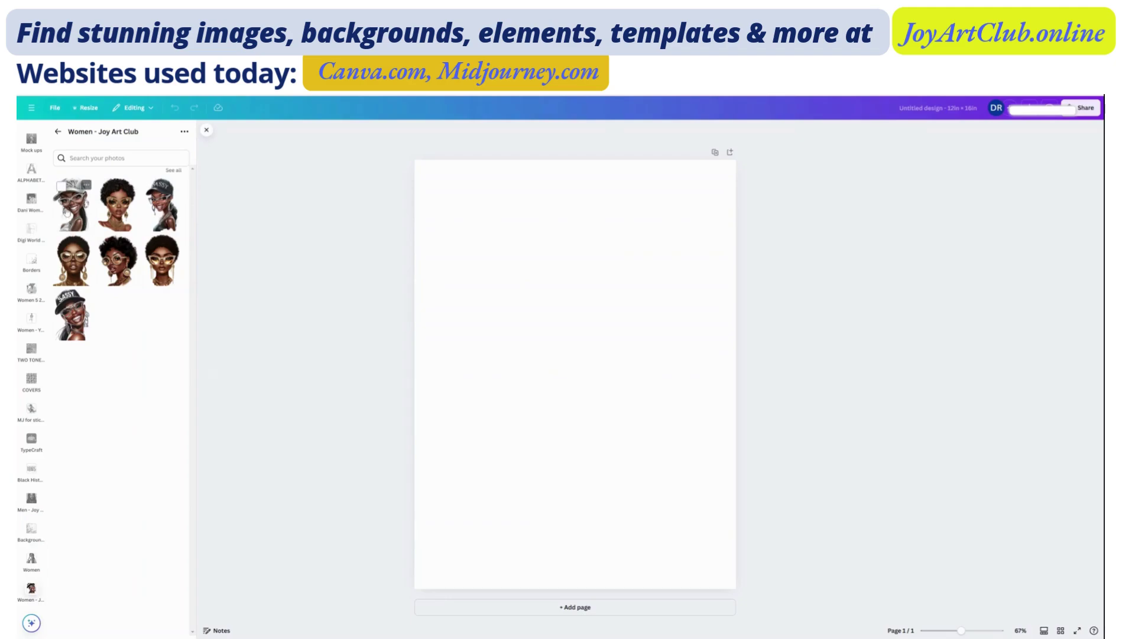
pyautogui.click(69, 208)
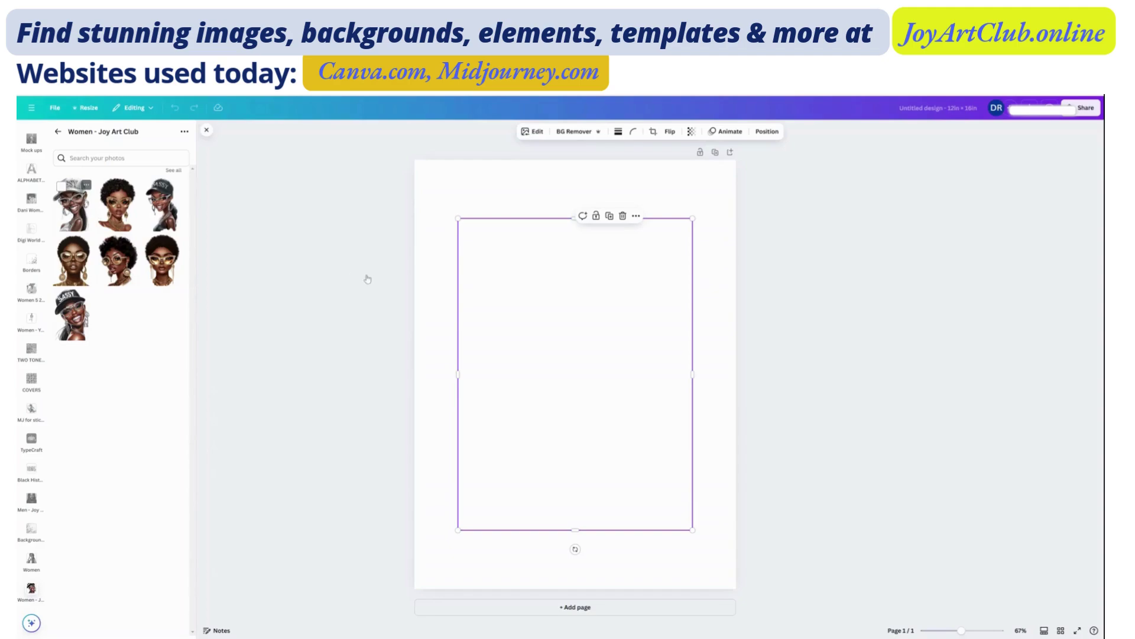
pyautogui.moveTo(601, 396); pyautogui.dragTo(600, 448)
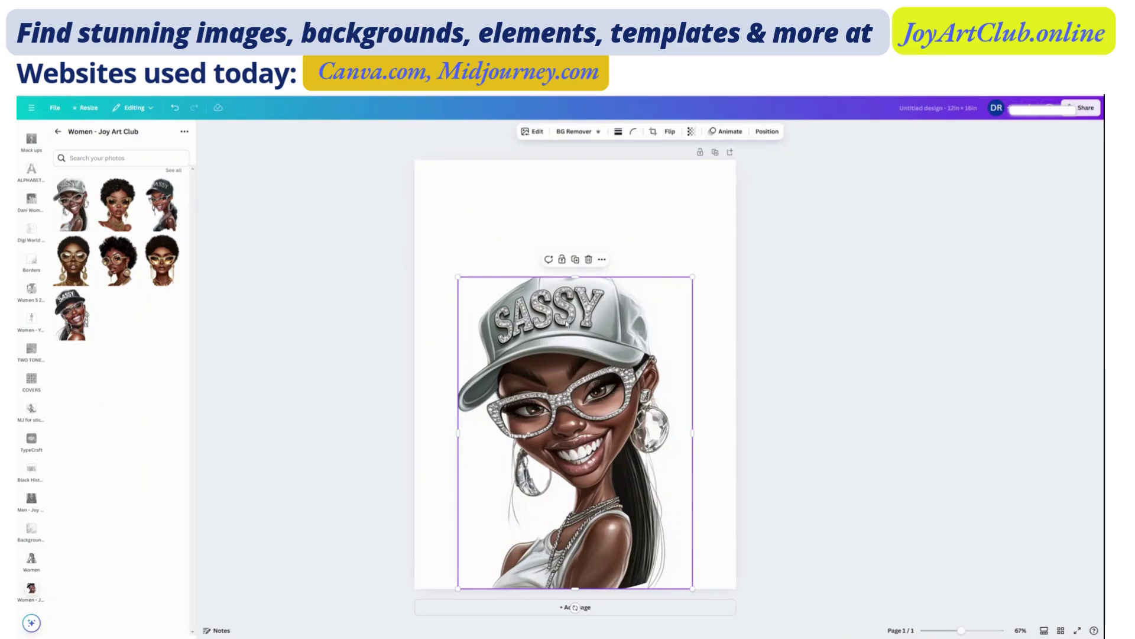
pyautogui.click(575, 260)
pyautogui.moveTo(585, 343); pyautogui.dragTo(409, 207)
# - Remove the background from both SASSY cap portraits and shift them closer together
pyautogui.click(601, 379)
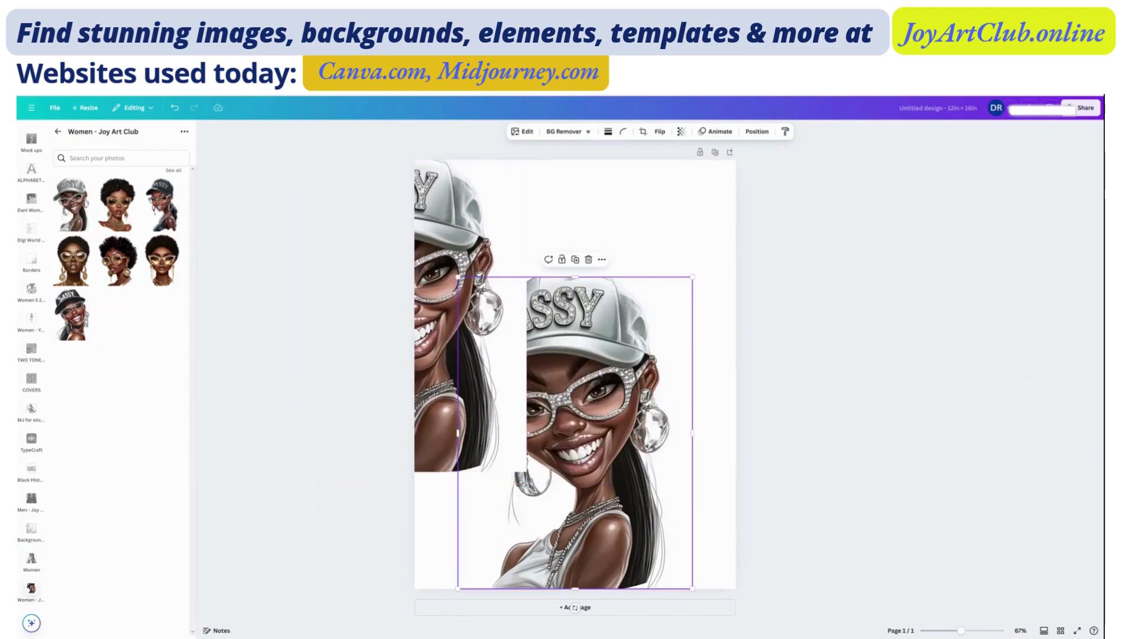
pyautogui.click(565, 131)
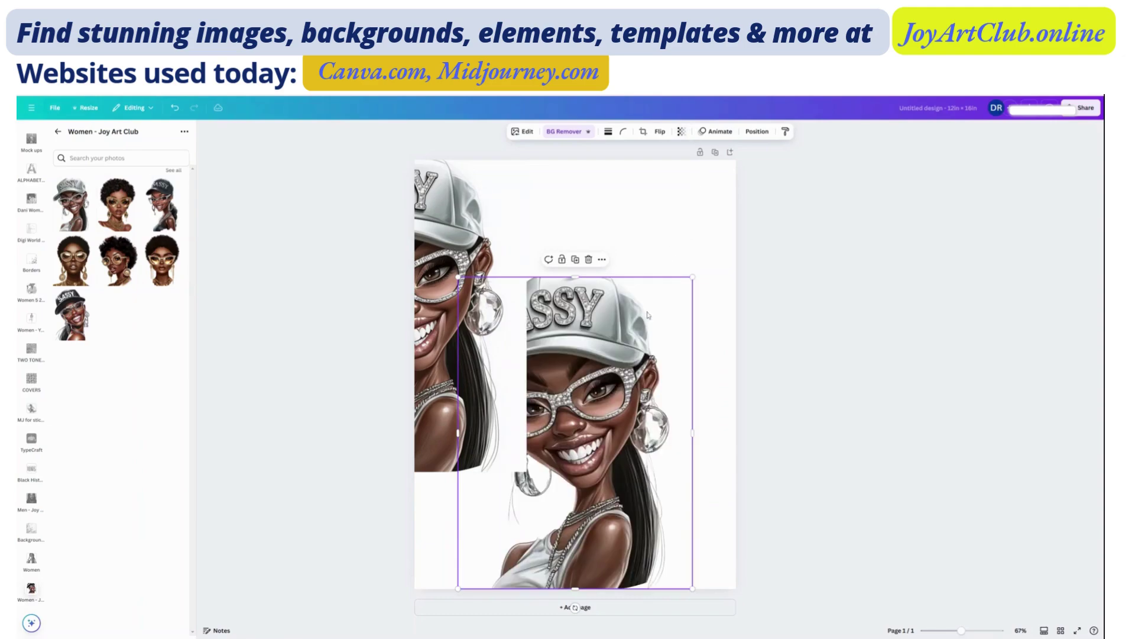
pyautogui.moveTo(637, 363); pyautogui.dragTo(660, 358)
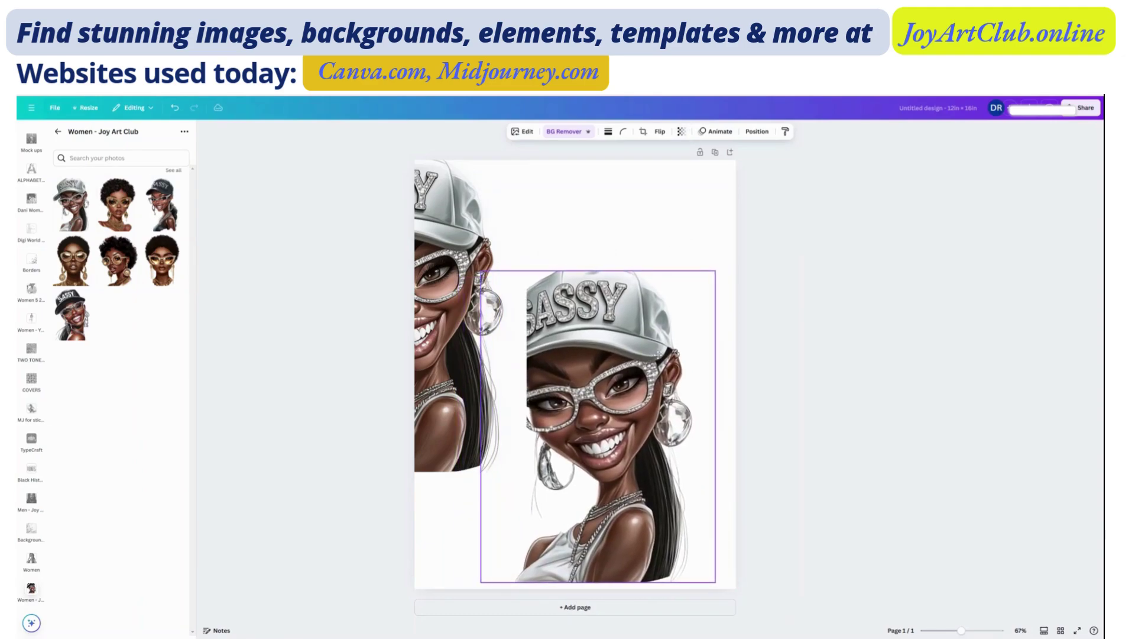
pyautogui.click(463, 224)
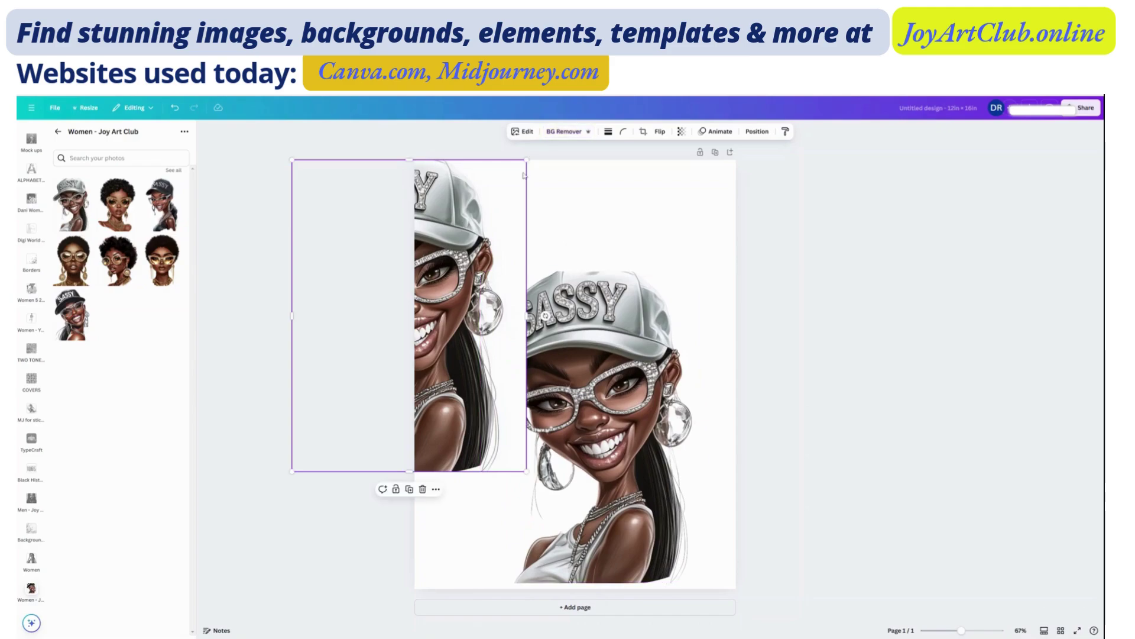
pyautogui.click(563, 131)
pyautogui.moveTo(462, 307); pyautogui.dragTo(511, 325)
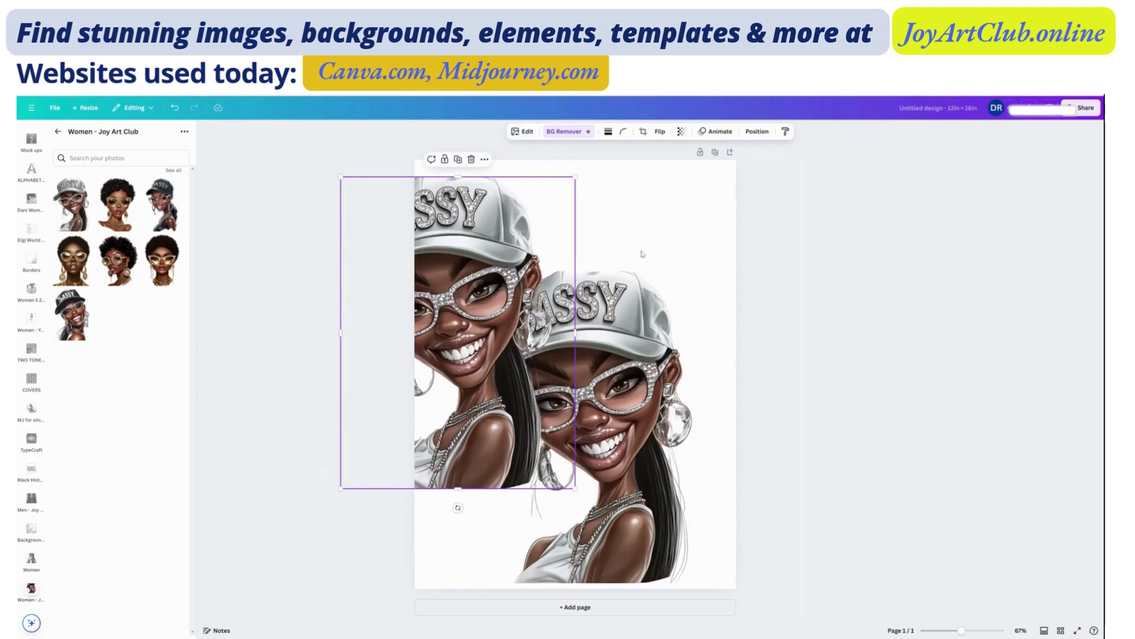
# - Move the upper portrait copy exactly over the lower portrait so the two are stacked
pyautogui.click(632, 327)
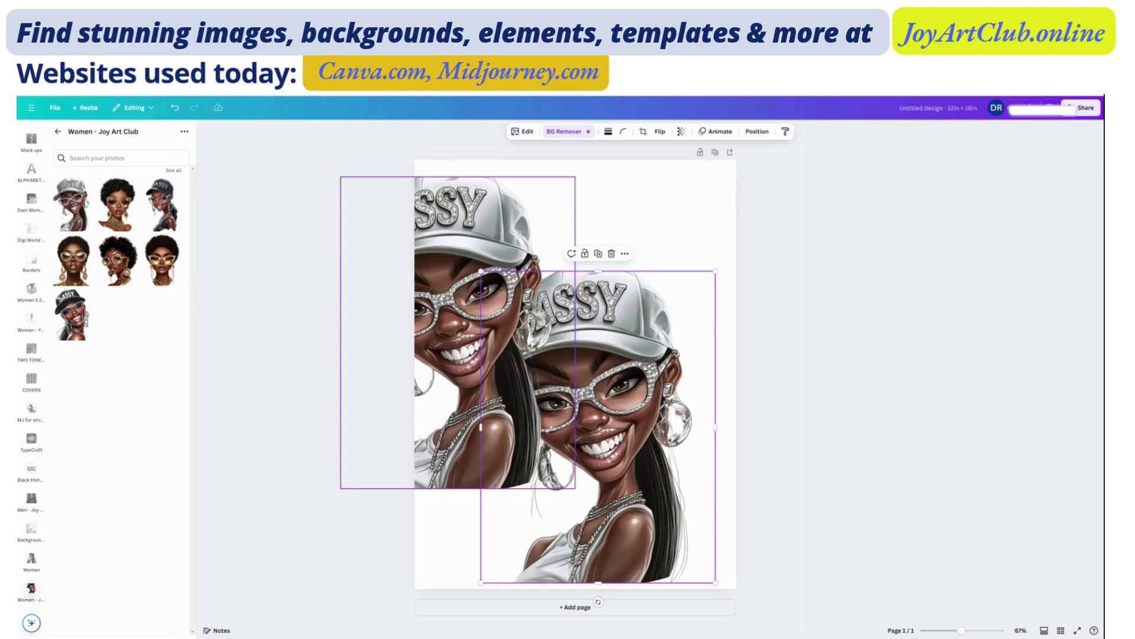
pyautogui.moveTo(425, 331); pyautogui.dragTo(459, 329)
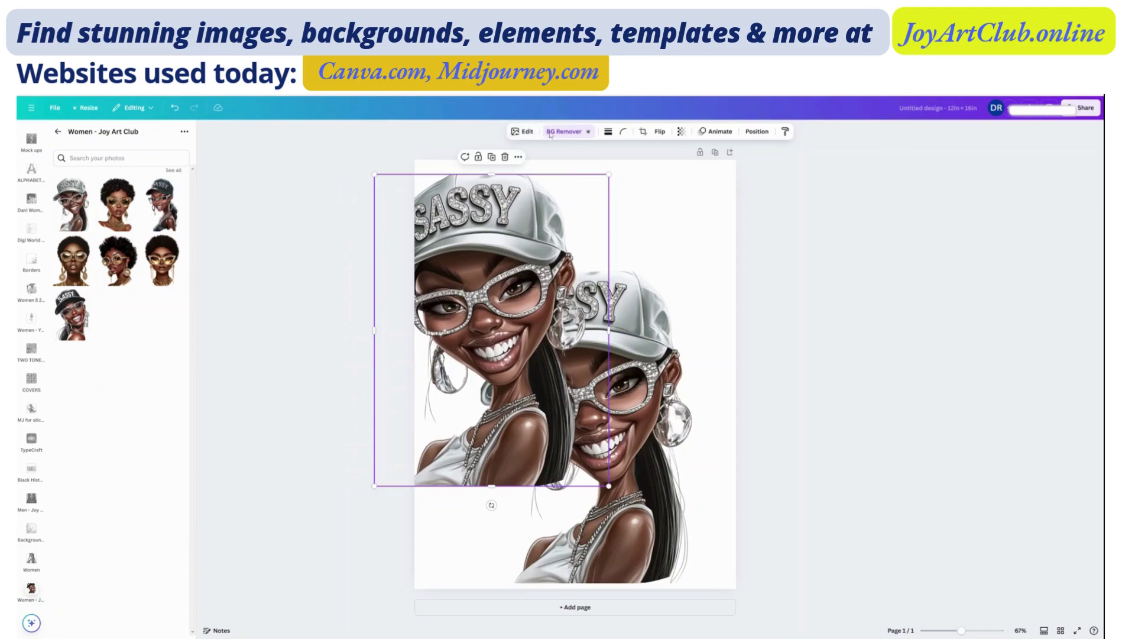
pyautogui.click(699, 232)
pyautogui.moveTo(638, 321); pyautogui.dragTo(624, 359)
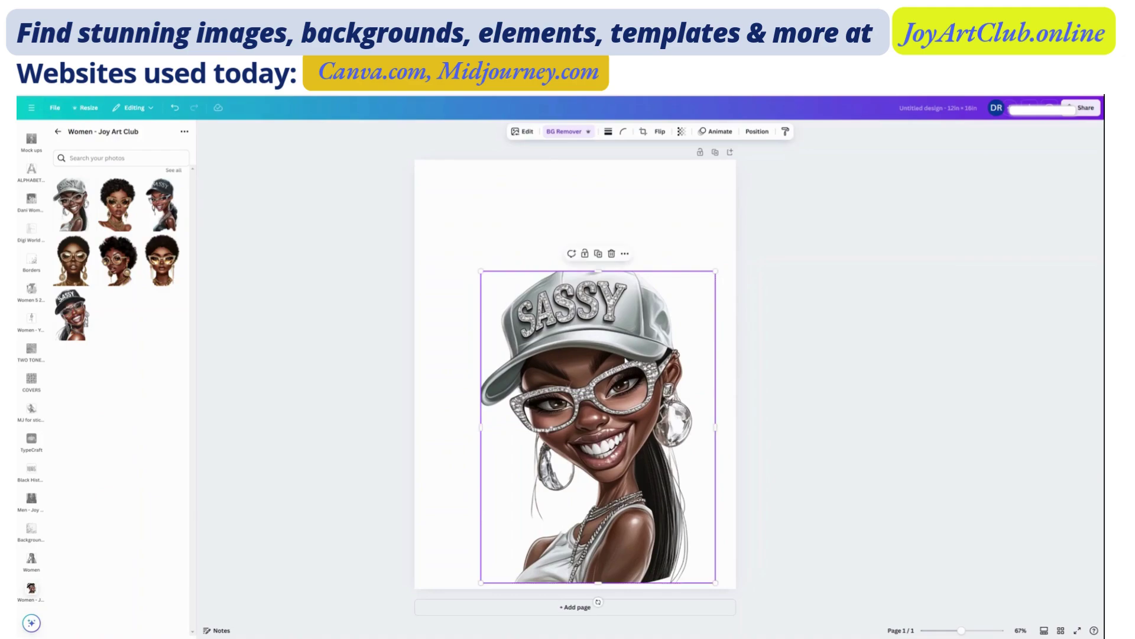
# - Flip the front portrait copy horizontally and align its cap with the top of the cap behind it
pyautogui.click(660, 132)
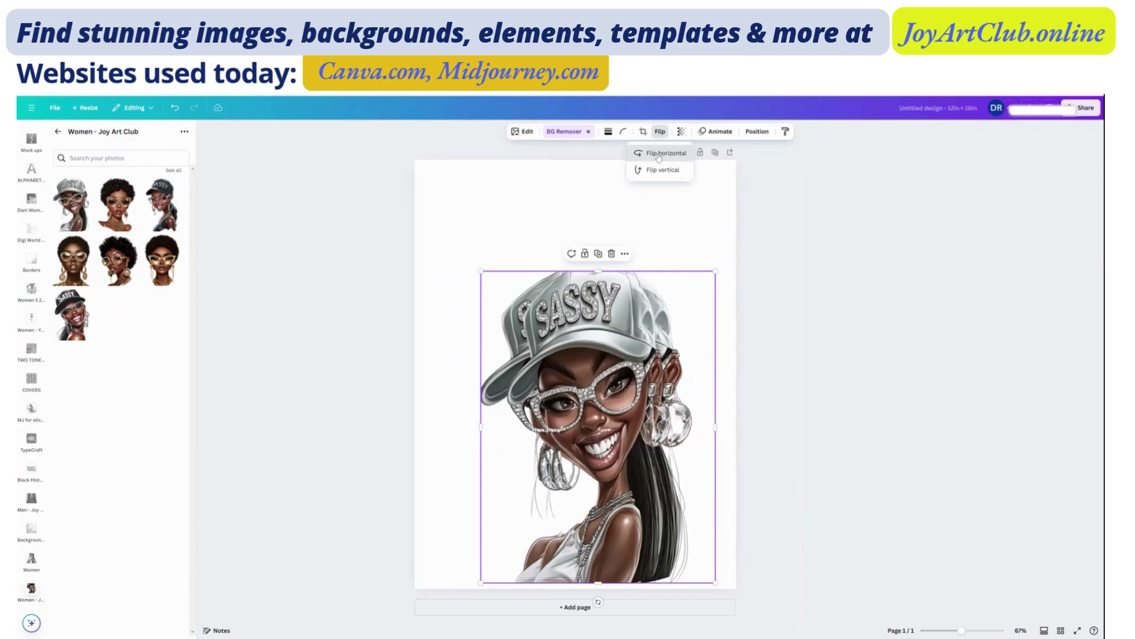
pyautogui.click(662, 153)
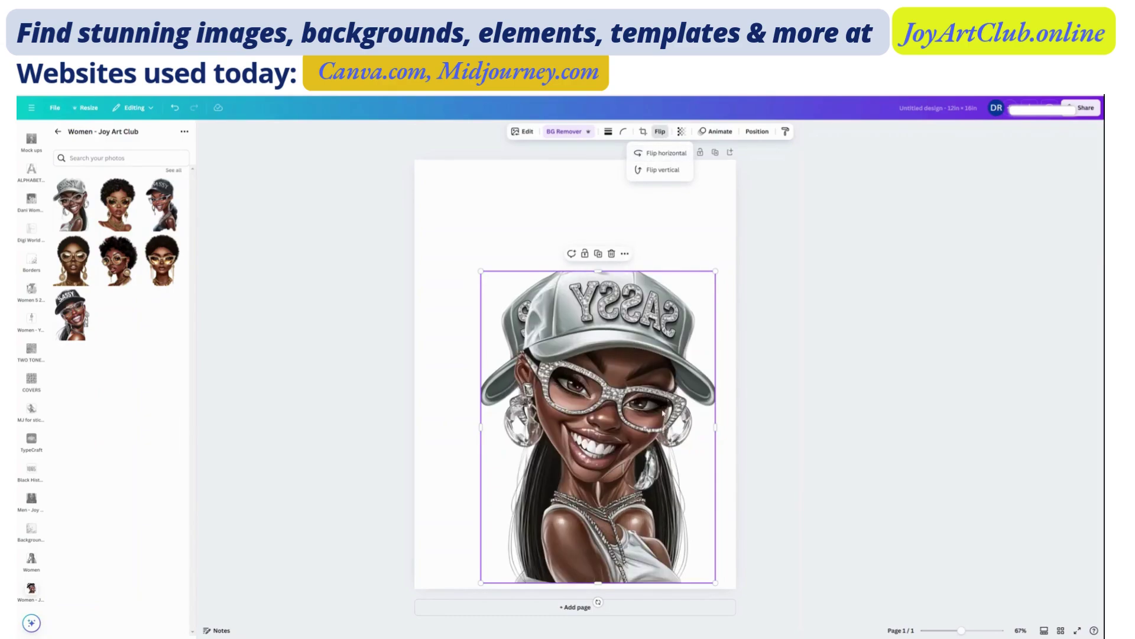
pyautogui.moveTo(628, 365); pyautogui.dragTo(632, 426)
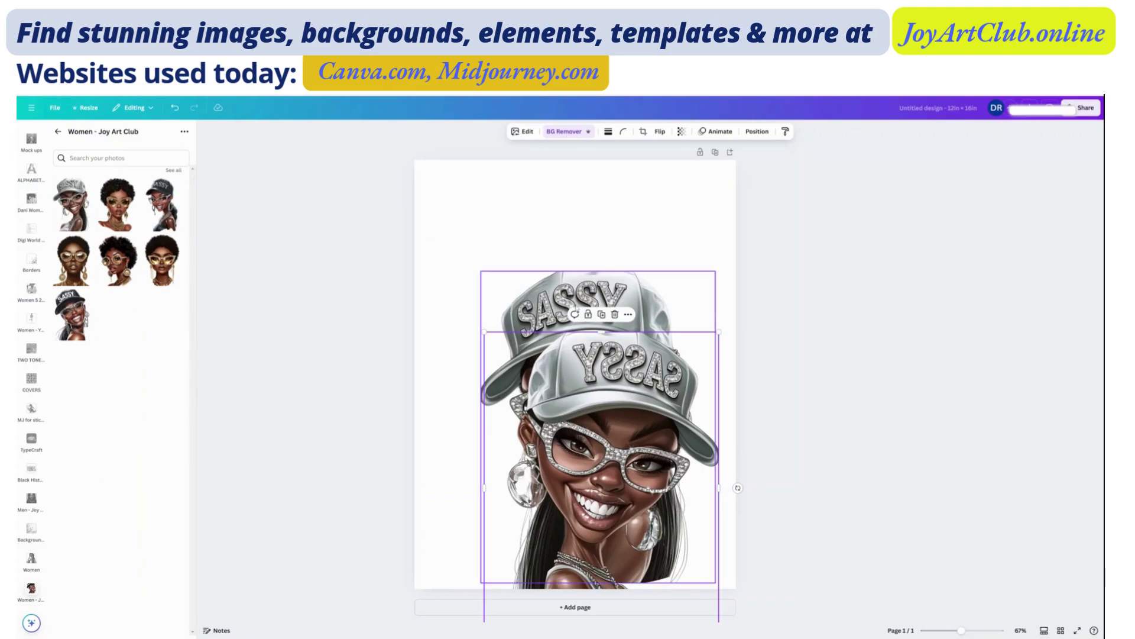
pyautogui.moveTo(636, 405); pyautogui.dragTo(627, 343)
pyautogui.moveTo(627, 345); pyautogui.dragTo(627, 344)
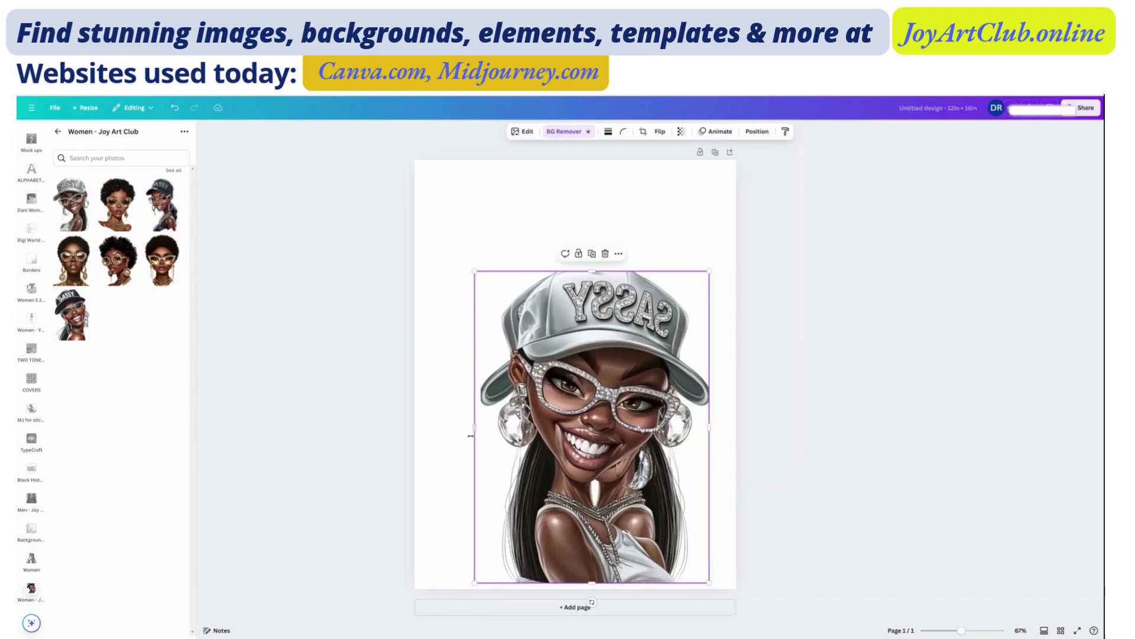
# - Crop the flipped copy down to a small strip of the cap's crown and position it at the cap's cut-off top
pyautogui.moveTo(474, 426); pyautogui.dragTo(627, 428)
pyautogui.moveTo(667, 583); pyautogui.dragTo(662, 310)
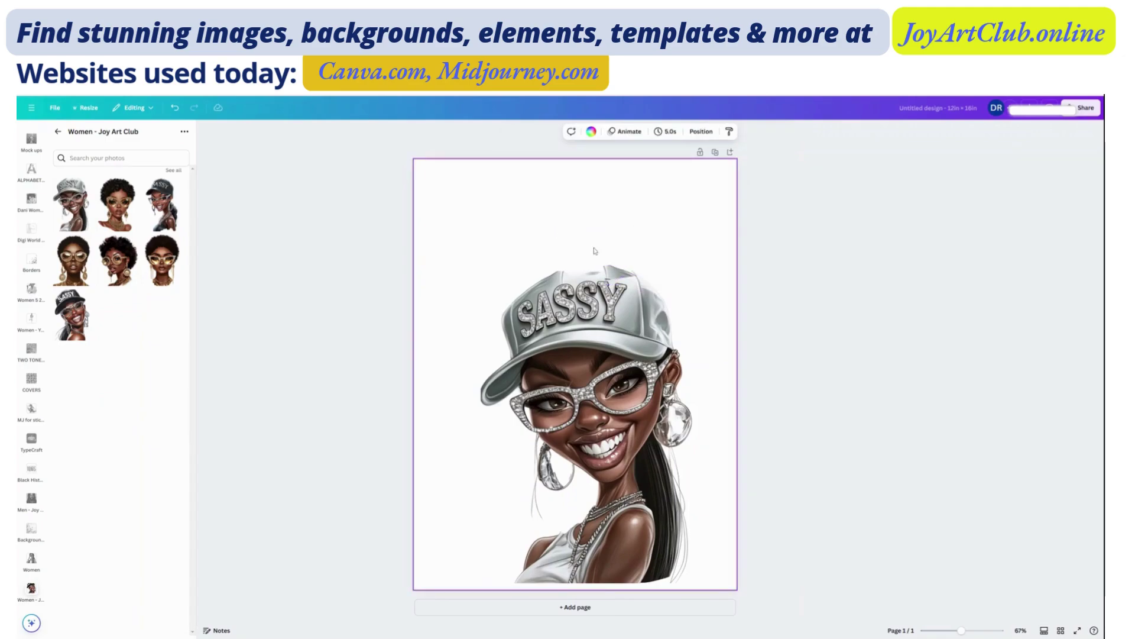
pyautogui.moveTo(648, 270); pyautogui.dragTo(646, 263)
pyautogui.click(579, 231)
pyautogui.click(644, 261)
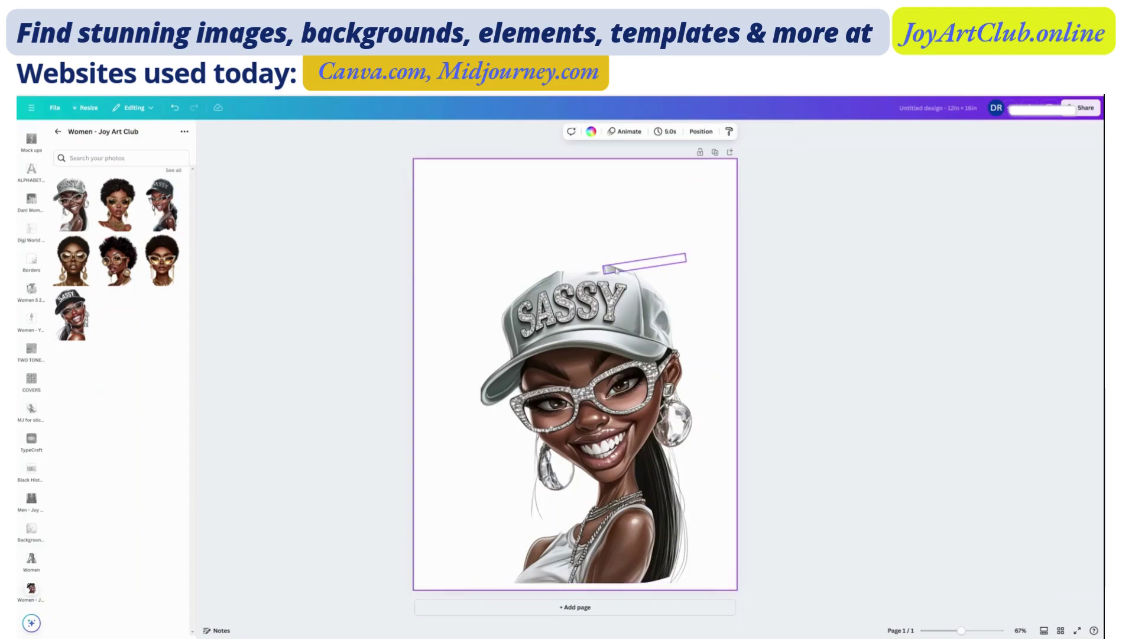
# - Duplicate the crown strip, then rotate and arrange both pieces behind the portrait to fill the cap's missing top
pyautogui.moveTo(655, 286); pyautogui.dragTo(552, 252)
pyautogui.click(617, 272)
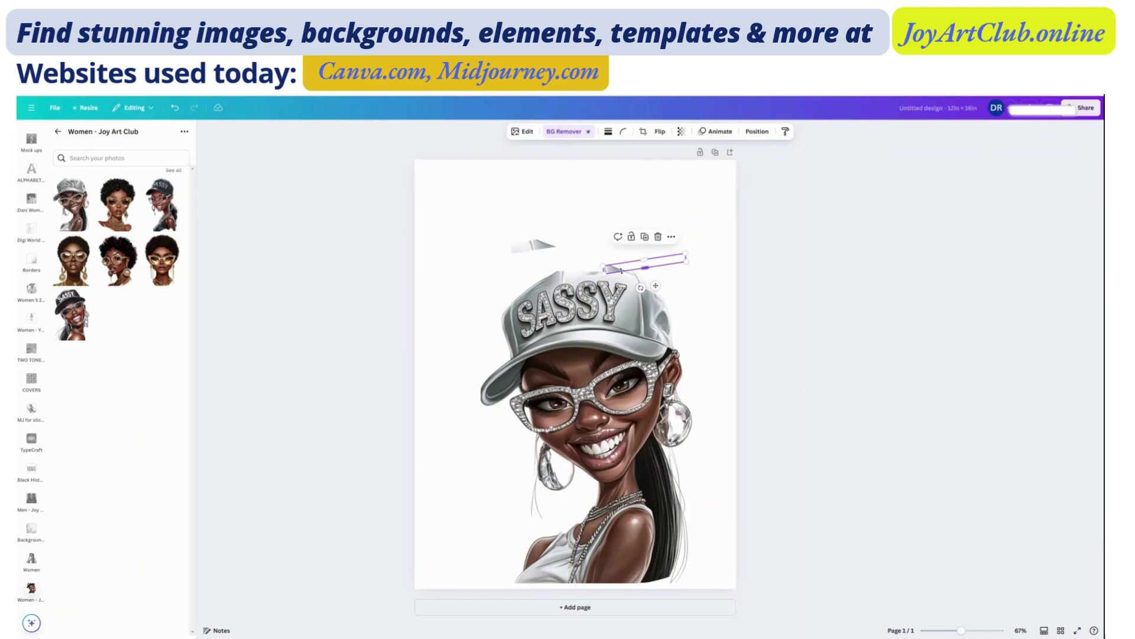
pyautogui.moveTo(645, 267); pyautogui.dragTo(622, 306)
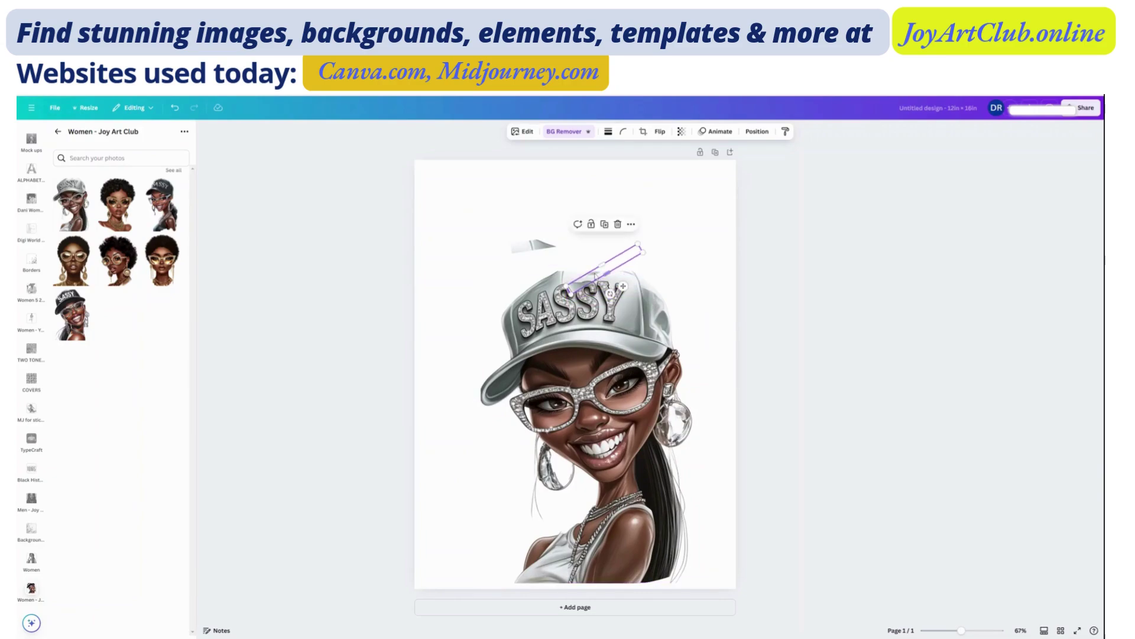
pyautogui.moveTo(623, 287); pyautogui.dragTo(613, 273)
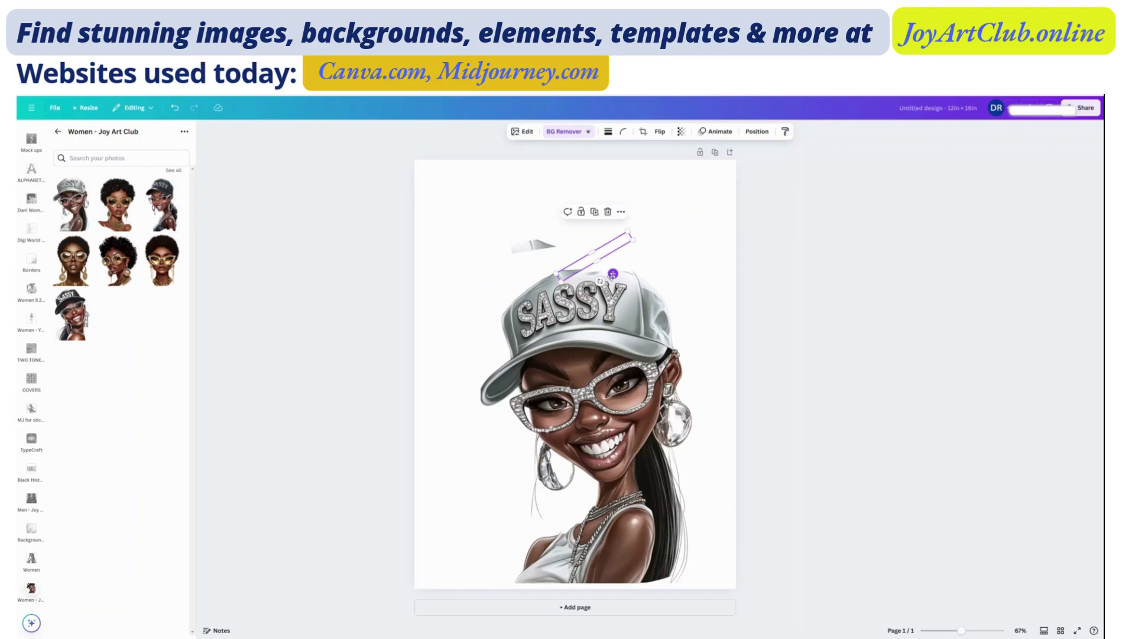
pyautogui.hotkey('alt', '1')
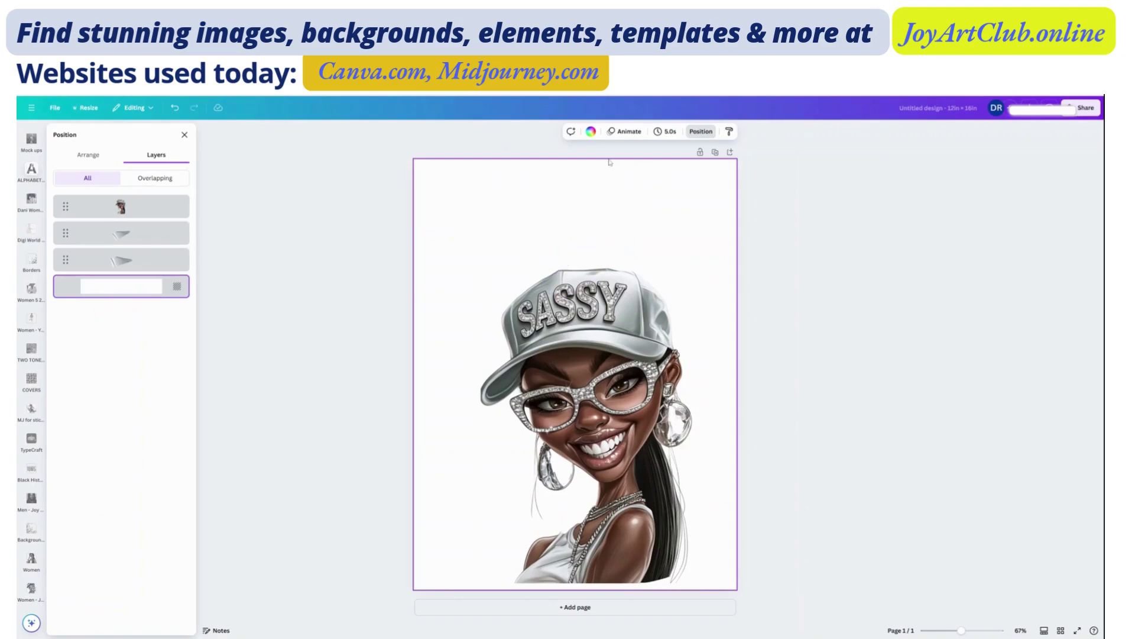
# - Group the portrait with the two cap pieces
pyautogui.moveTo(452, 245); pyautogui.dragTo(695, 453)
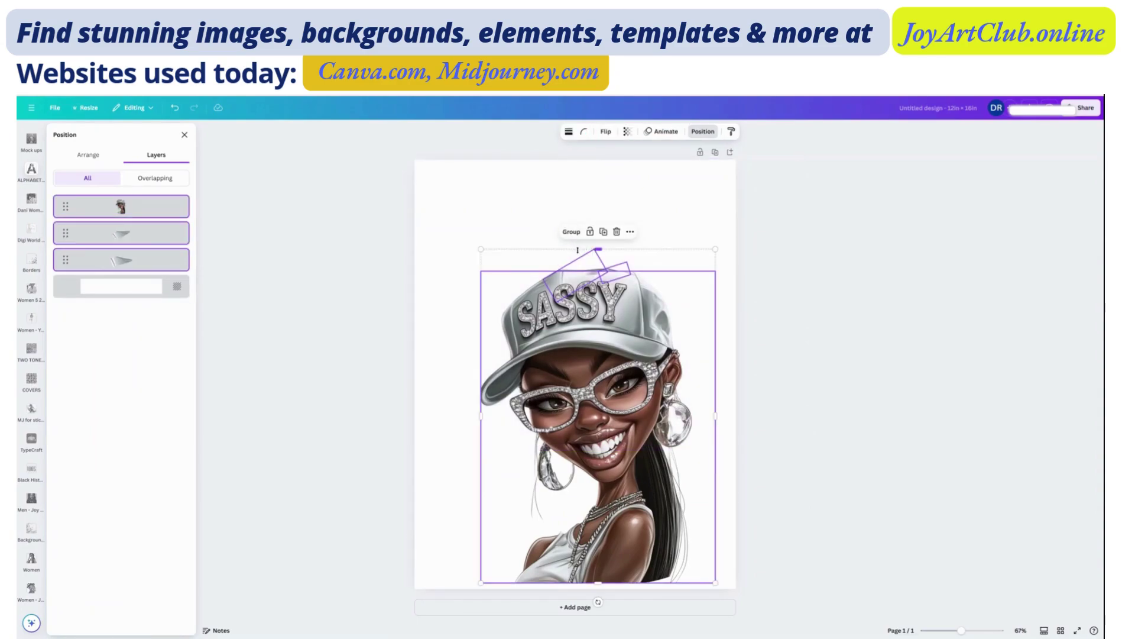
pyautogui.press('Delete')
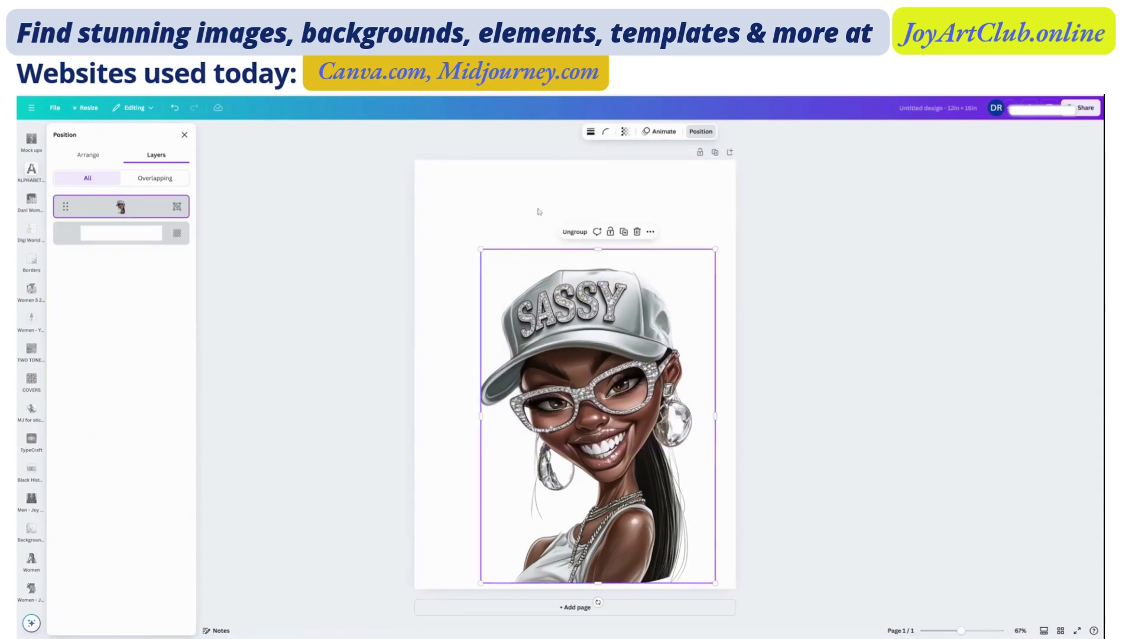
pyautogui.click(512, 209)
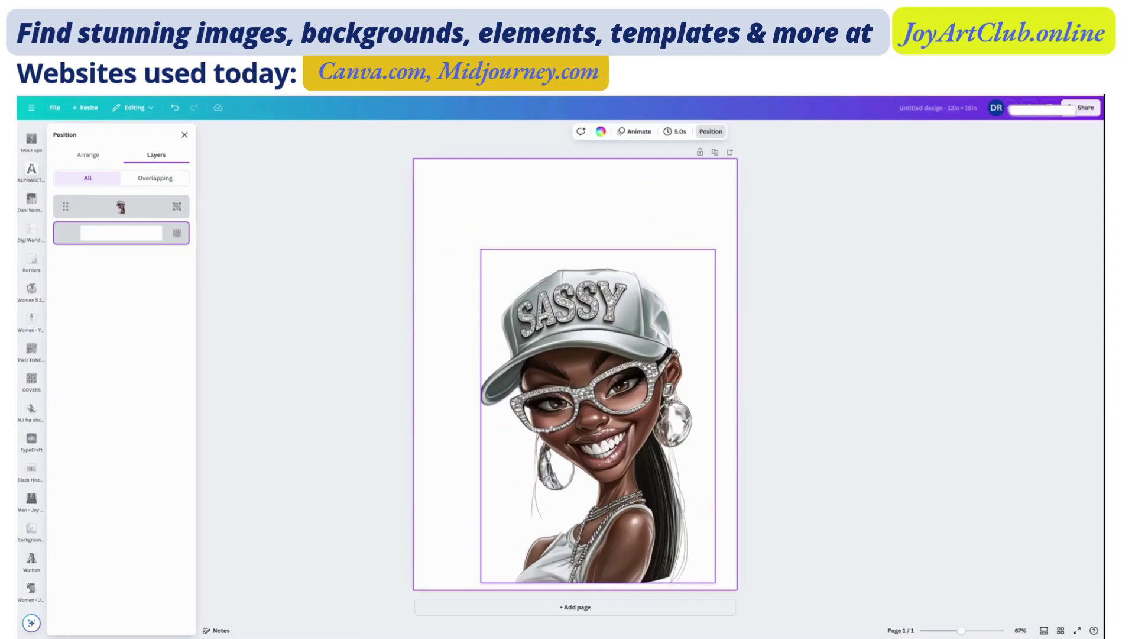
# - Move the grouped portrait to the upper part of the page, enlarge it to nearly the page width, and centre it horizontally
pyautogui.moveTo(624, 300)
pyautogui.mouseDown()
pyautogui.moveTo(593, 297)
pyautogui.moveTo(620, 296)
pyautogui.moveTo(626, 318)
pyautogui.mouseUp()
pyautogui.moveTo(587, 277); pyautogui.dragTo(601, 211)
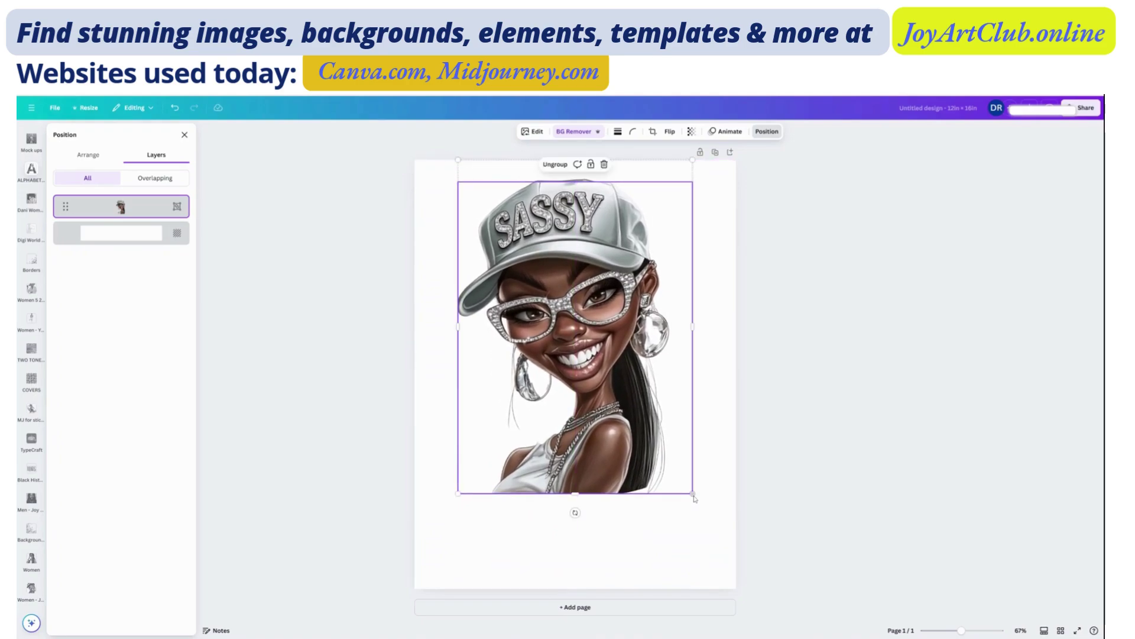
pyautogui.moveTo(693, 493); pyautogui.dragTo(723, 537)
pyautogui.moveTo(623, 455); pyautogui.dragTo(610, 442)
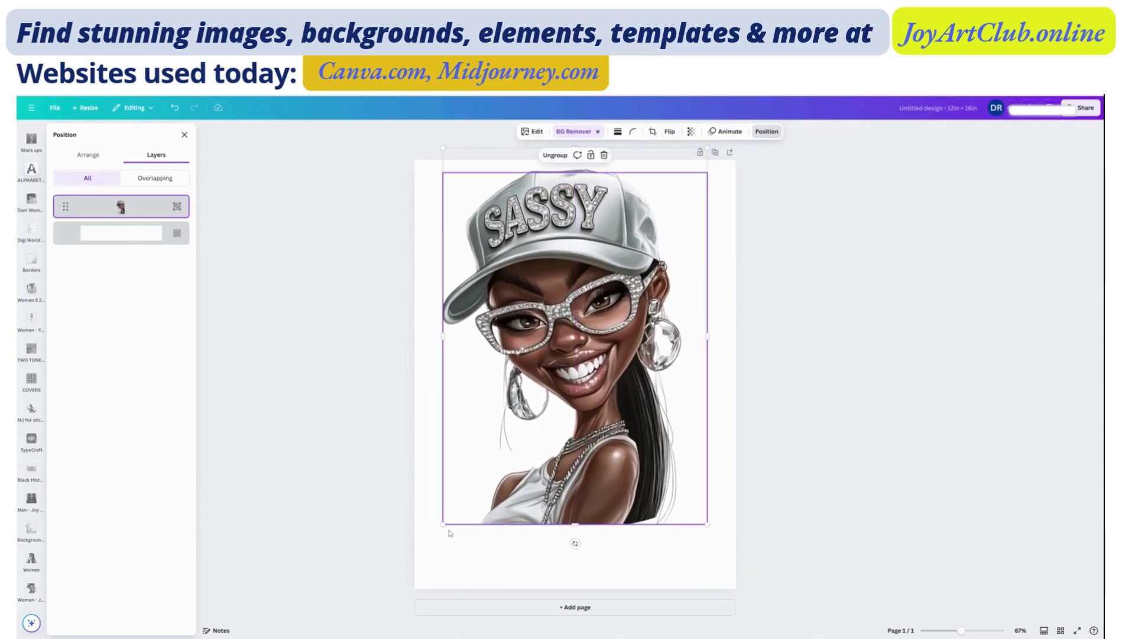
pyautogui.moveTo(437, 531); pyautogui.dragTo(432, 540)
pyautogui.moveTo(578, 438); pyautogui.dragTo(581, 436)
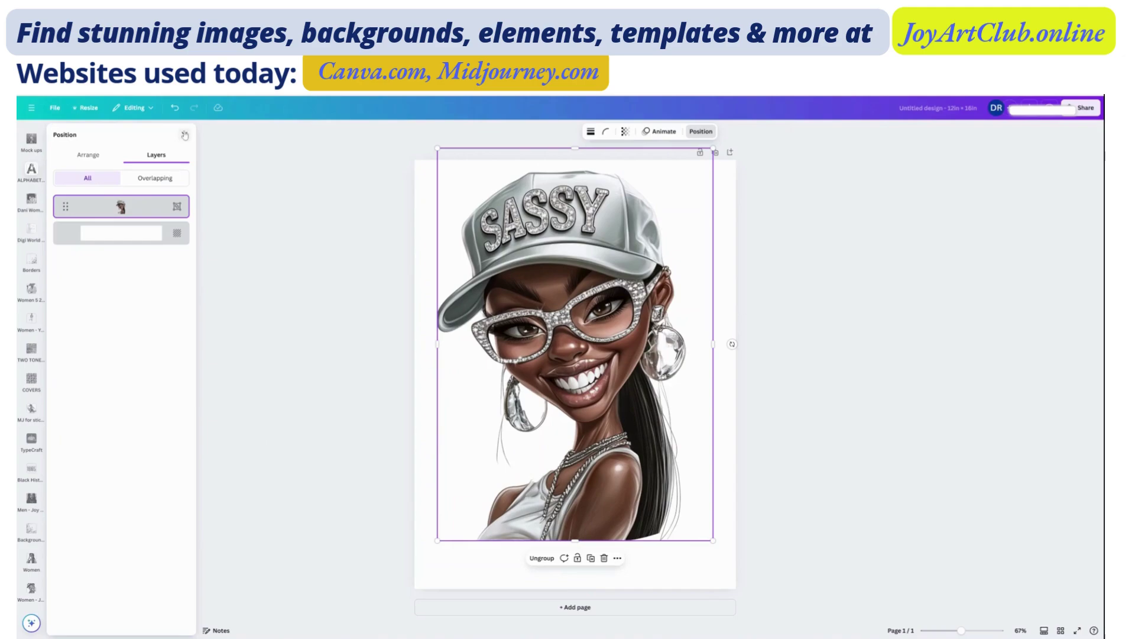
# - Search the elements for "silve glitter", show all matching graphics, and move the grouped portrait slightly lower on the page
pyautogui.click(32, 588)
pyautogui.scroll(1, 31, 214)
pyautogui.scroll(5, 31, 214)
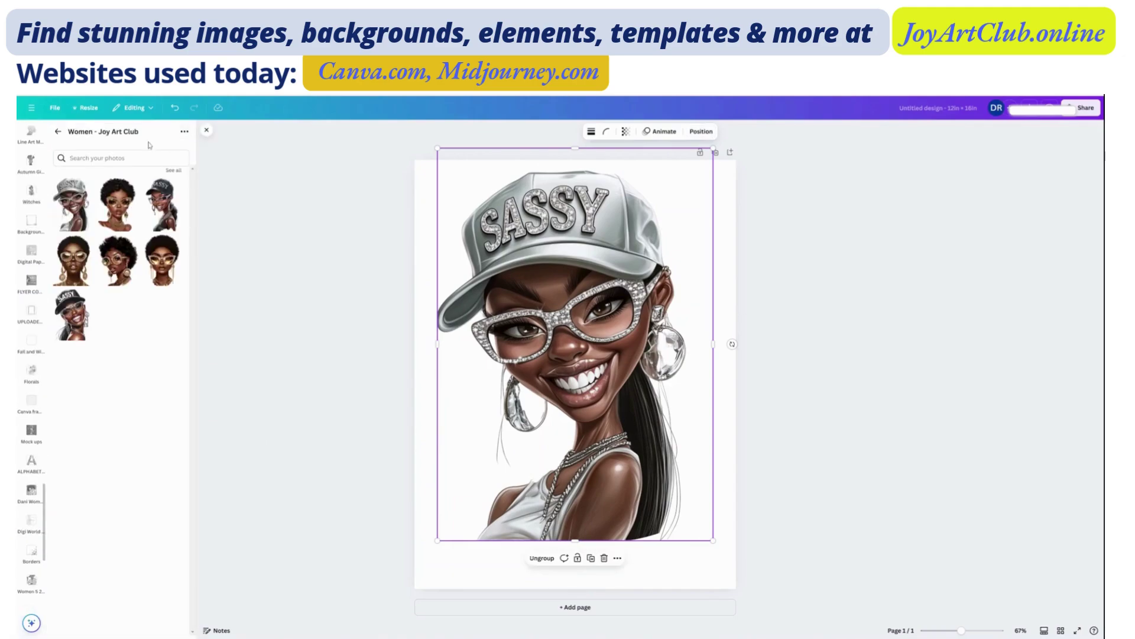
pyautogui.click(206, 130)
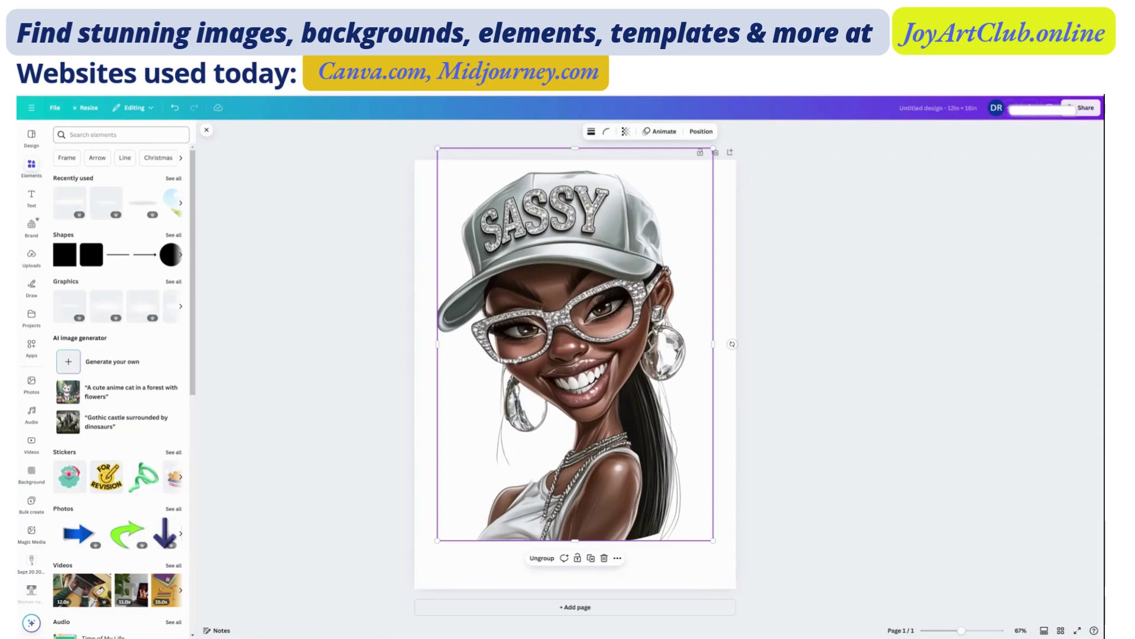
pyautogui.click(94, 135)
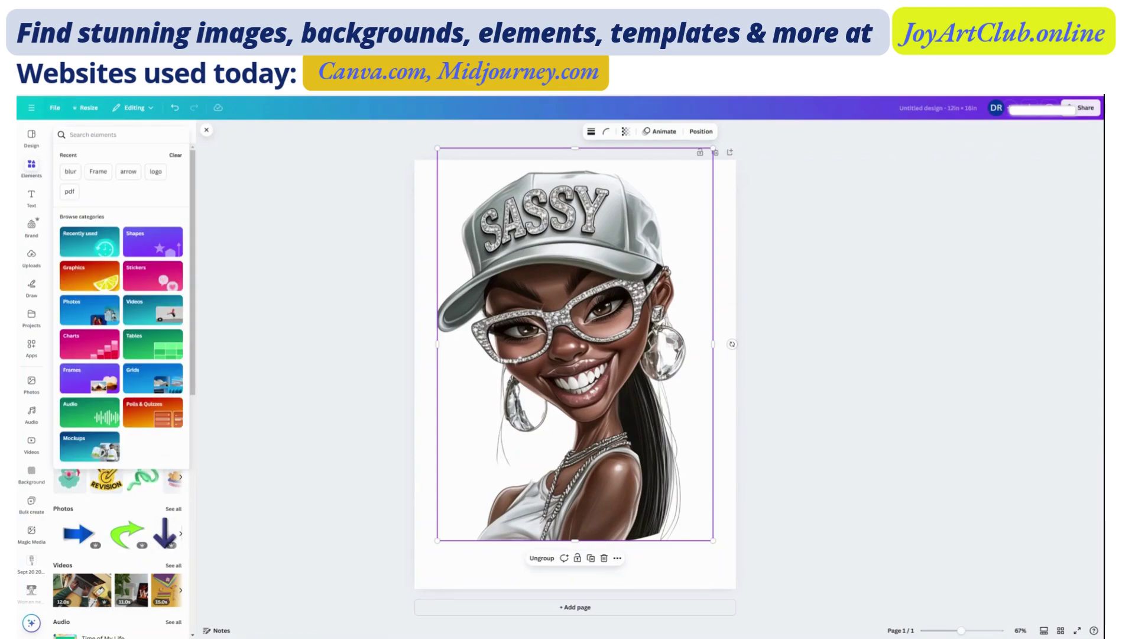
pyautogui.write('silve gl')
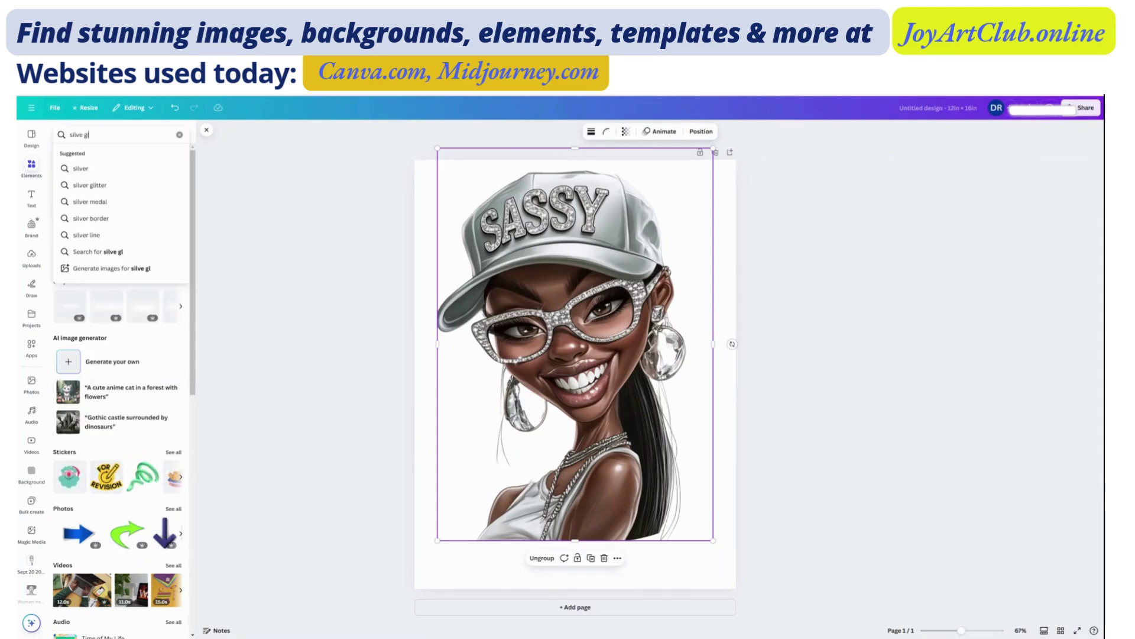
pyautogui.write('itter')
pyautogui.press('Return')
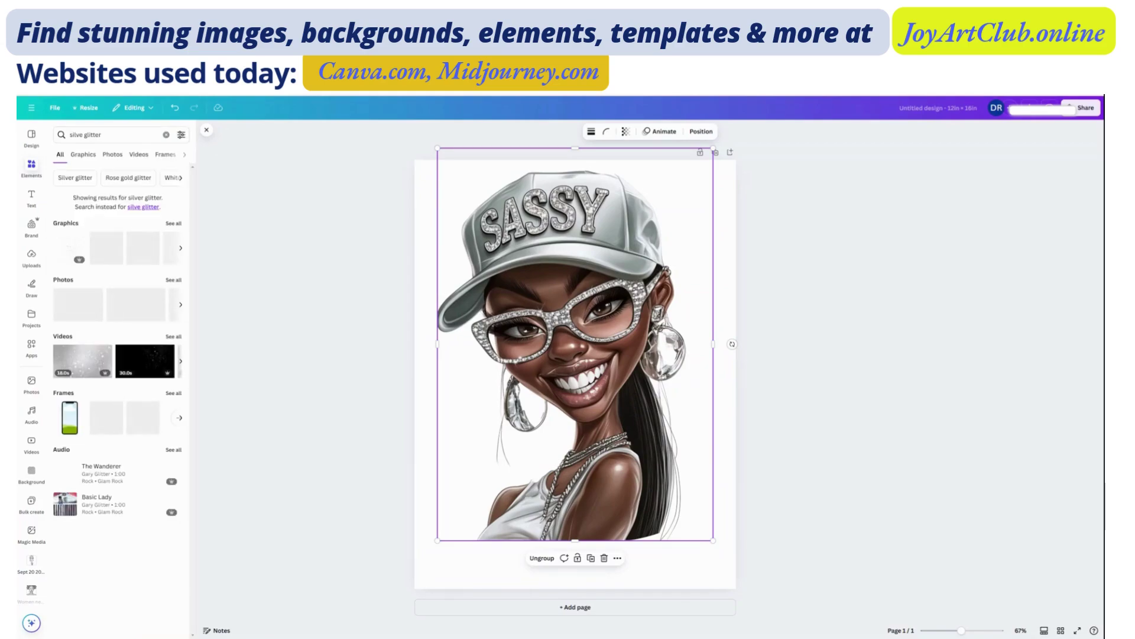
pyautogui.click(174, 224)
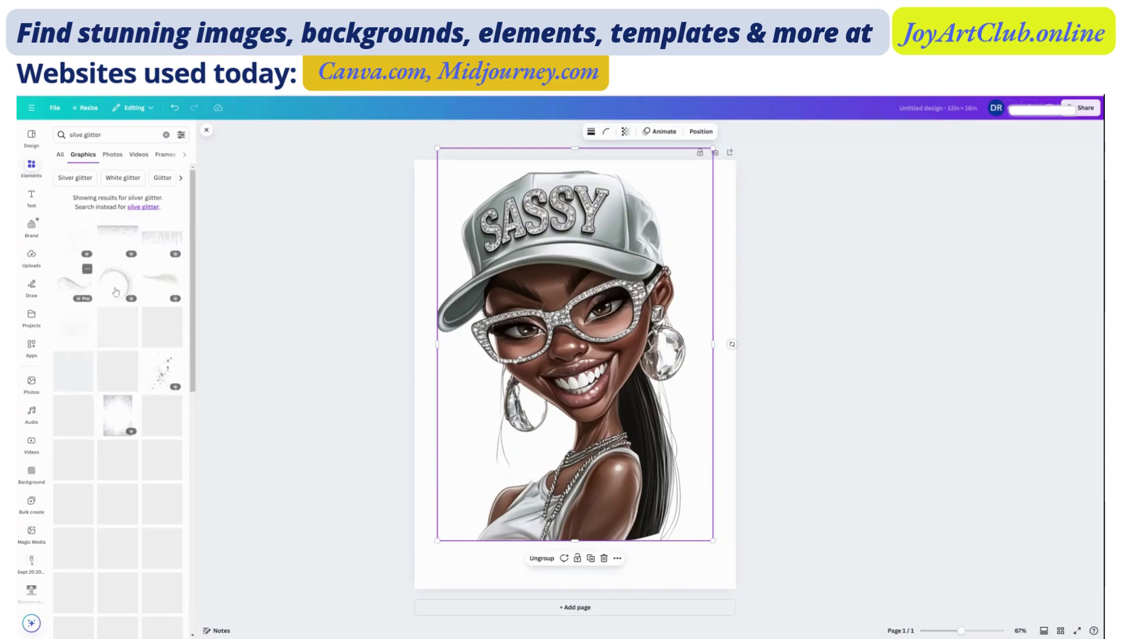
pyautogui.moveTo(623, 272)
pyautogui.mouseDown()
pyautogui.moveTo(623, 307)
pyautogui.moveTo(621, 290)
pyautogui.mouseUp()
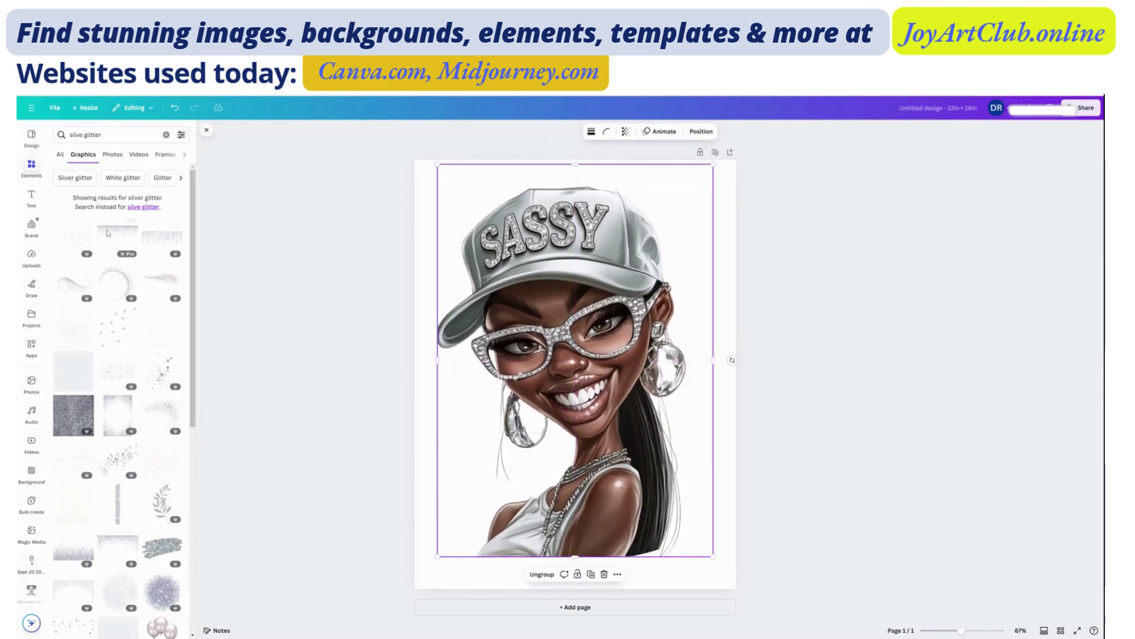
# - Try a scattered silver glitter overlay along the page's upper edge and move it down across the portrait's face
pyautogui.click(107, 235)
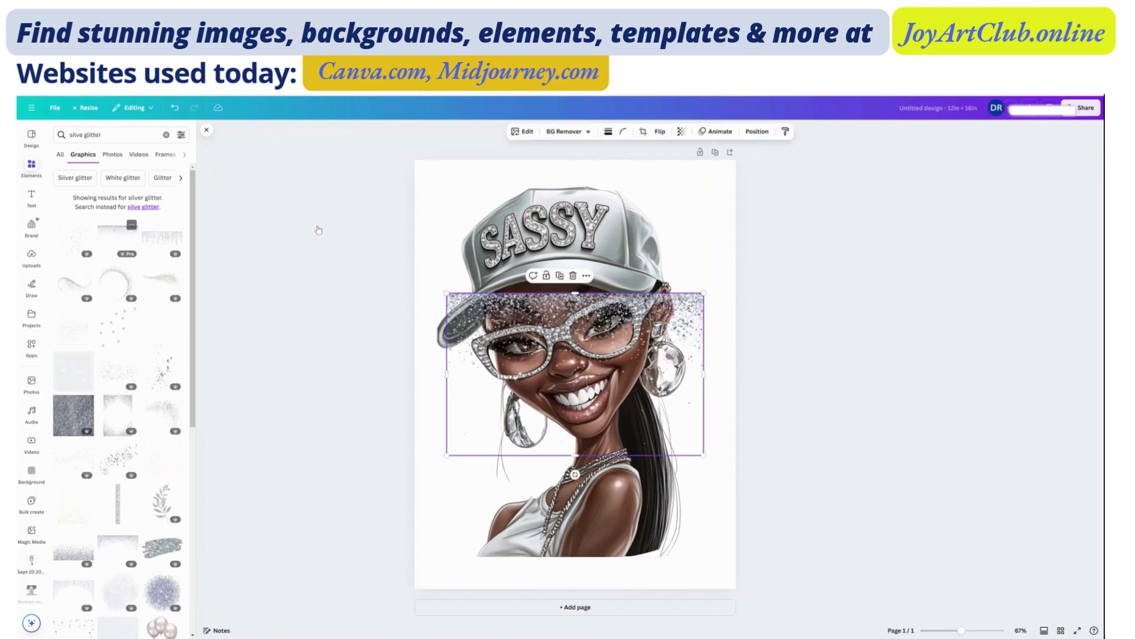
pyautogui.moveTo(575, 373); pyautogui.dragTo(543, 241)
pyautogui.moveTo(628, 248); pyautogui.dragTo(628, 436)
pyautogui.moveTo(601, 392); pyautogui.dragTo(601, 388)
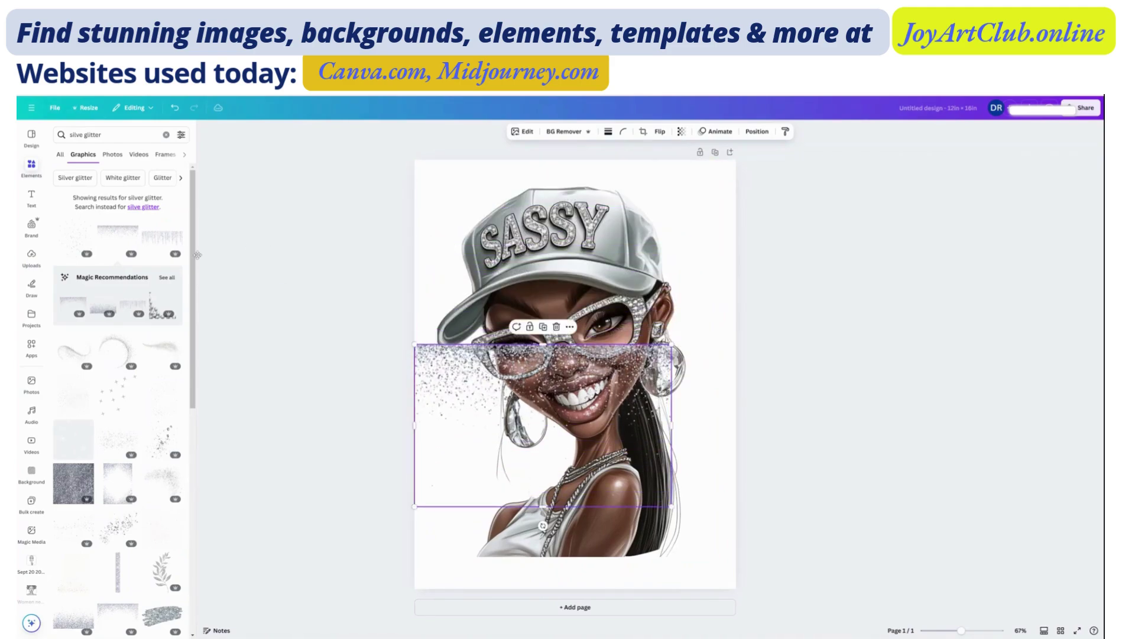
# - Add the short falling-glitter graphic, browse all its Magic Recommendations, and add the longer falling-glitter curtain
pyautogui.click(170, 246)
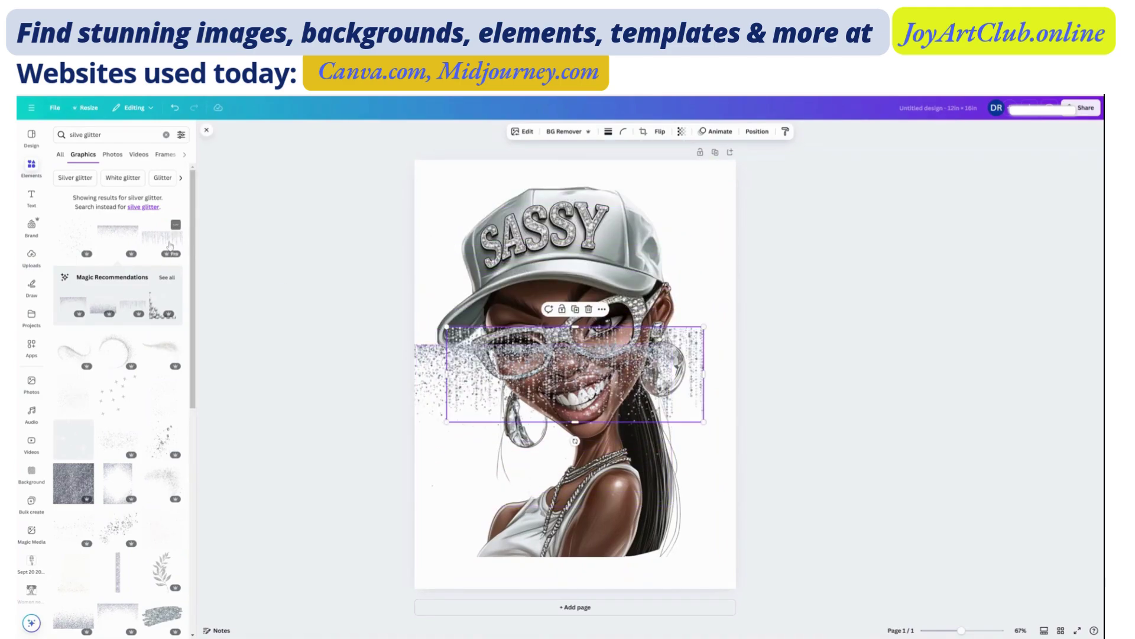
pyautogui.click(168, 277)
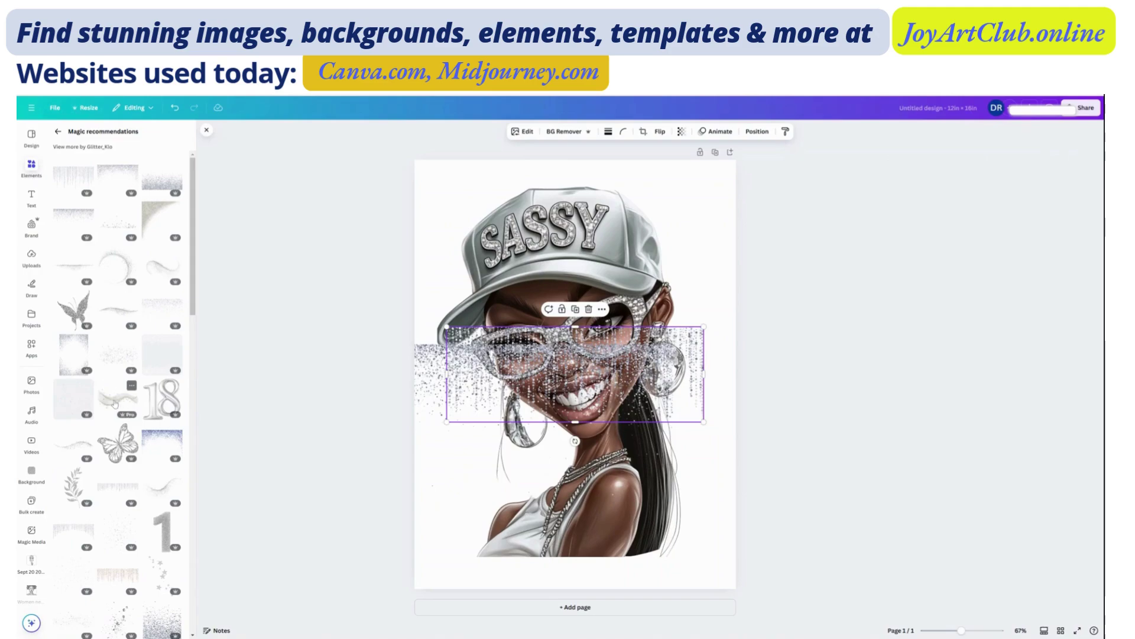
pyautogui.scroll(-4, 130, 414)
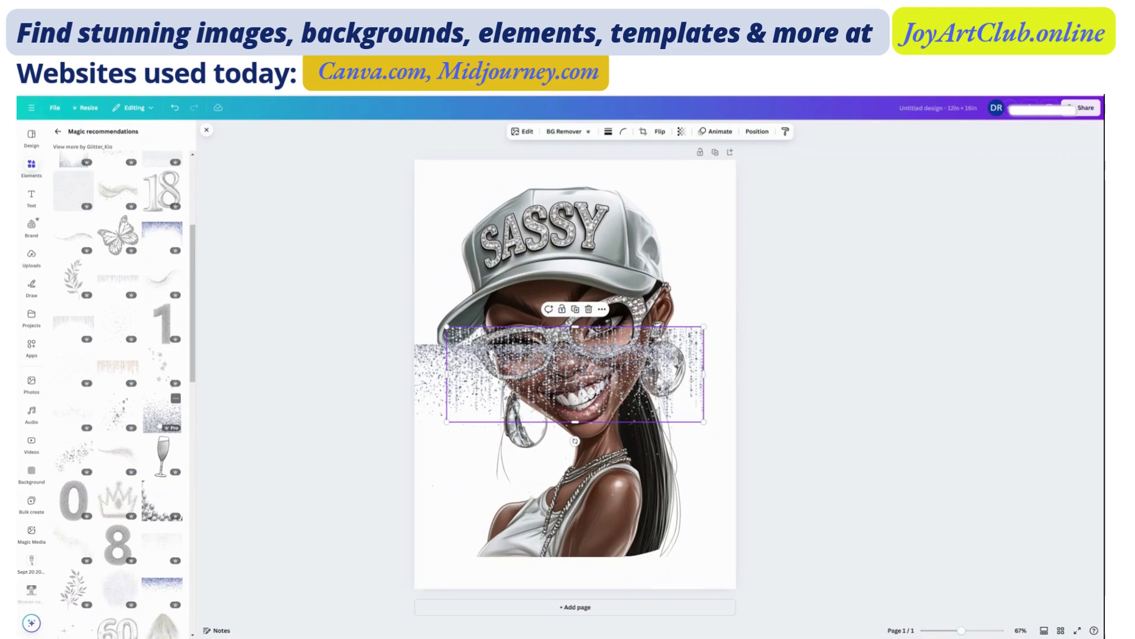
pyautogui.scroll(4, 159, 425)
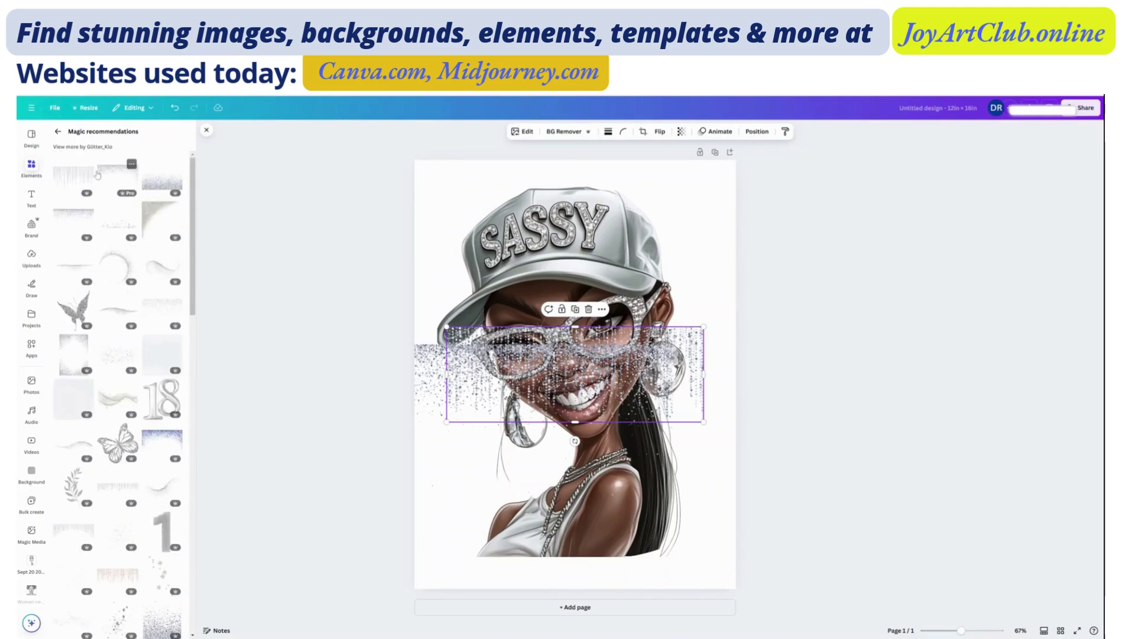
pyautogui.click(70, 178)
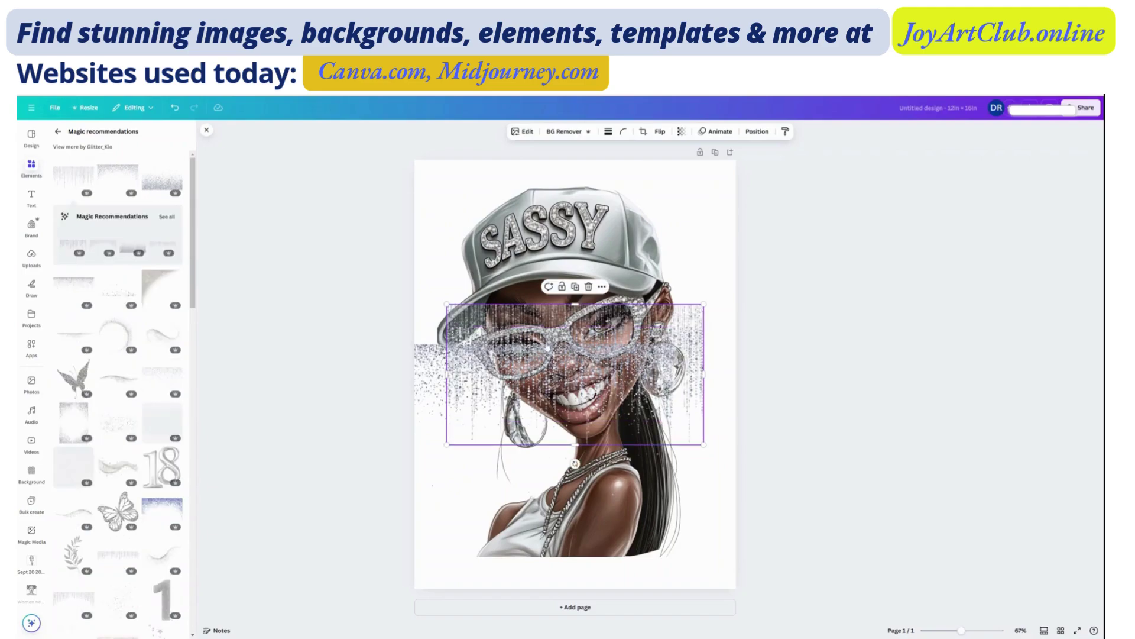
# - Align the longer glitter curtain with the page's upper edge and enlarge it to the full page width
pyautogui.moveTo(504, 223); pyautogui.dragTo(509, 184)
pyautogui.moveTo(624, 407); pyautogui.dragTo(620, 481)
pyautogui.click(654, 183)
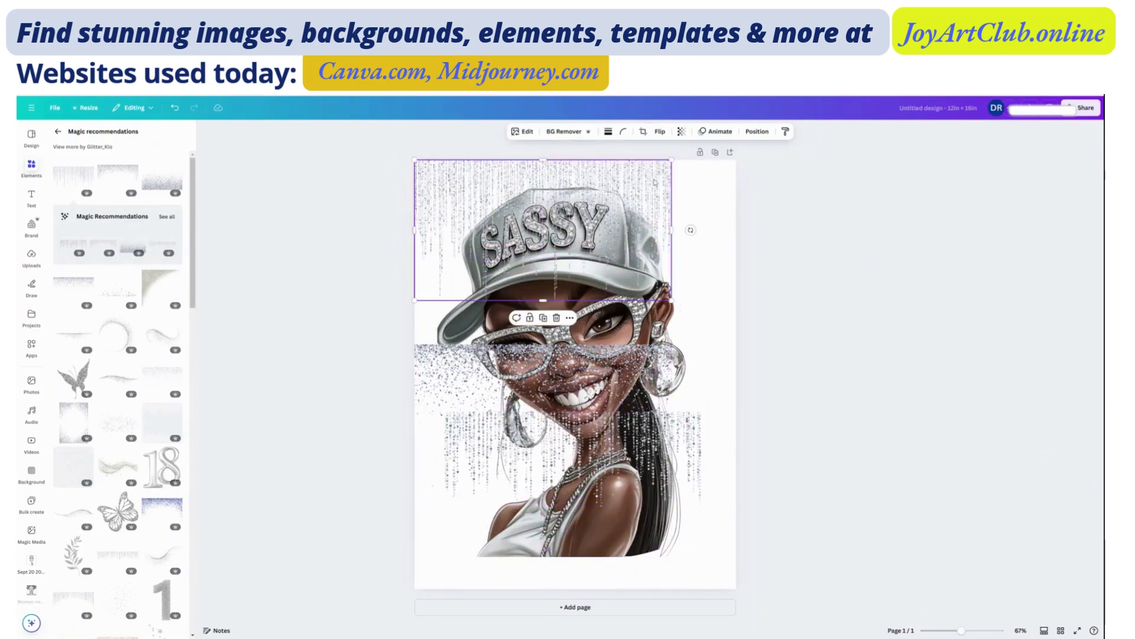
pyautogui.moveTo(696, 309); pyautogui.dragTo(733, 336)
# - Delete the short falling-glitter graphic and the scattered glitter overlay from the portrait
pyautogui.click(579, 448)
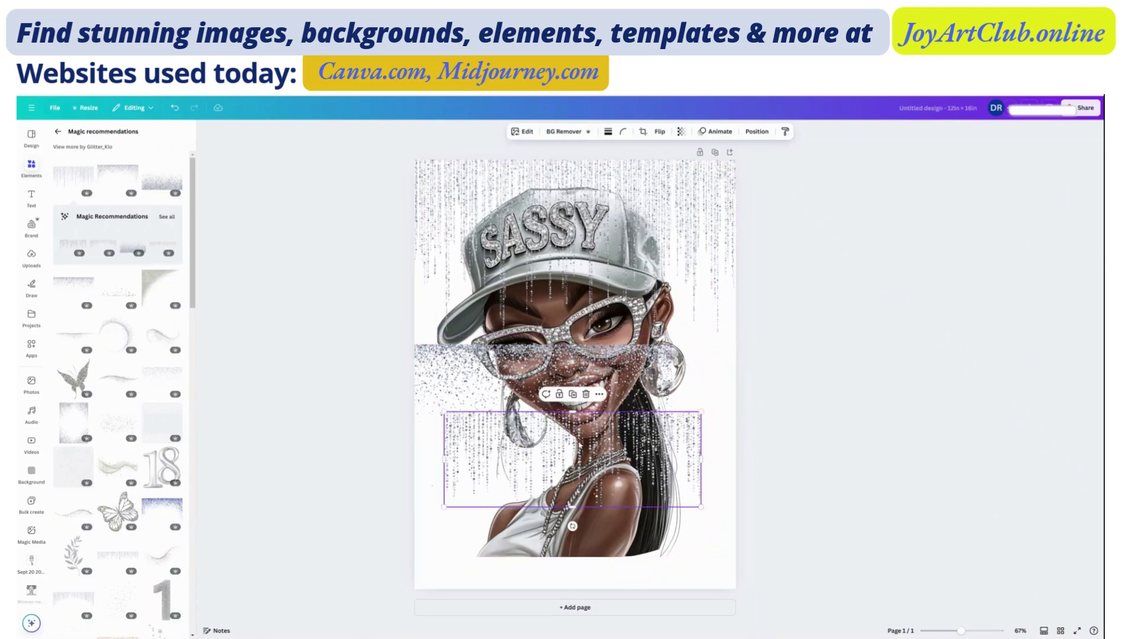
pyautogui.press('Delete')
pyautogui.click(481, 379)
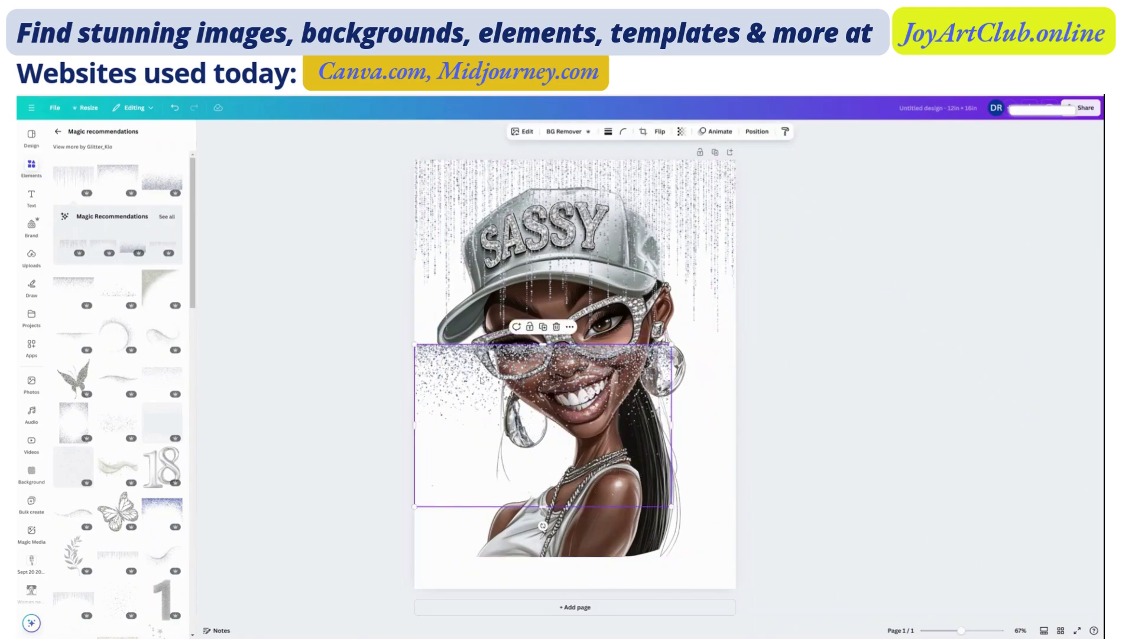
pyautogui.press('Delete')
# - Reorder the layers so the full-width glitter curtain sits behind the grouped portrait
pyautogui.click(689, 170)
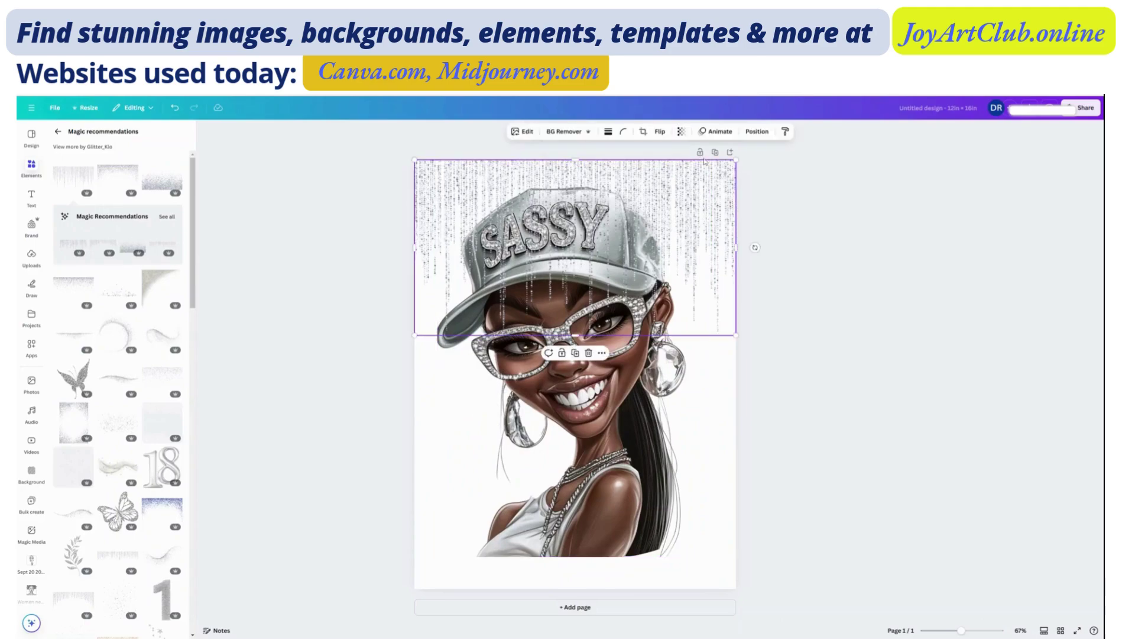
pyautogui.click(757, 132)
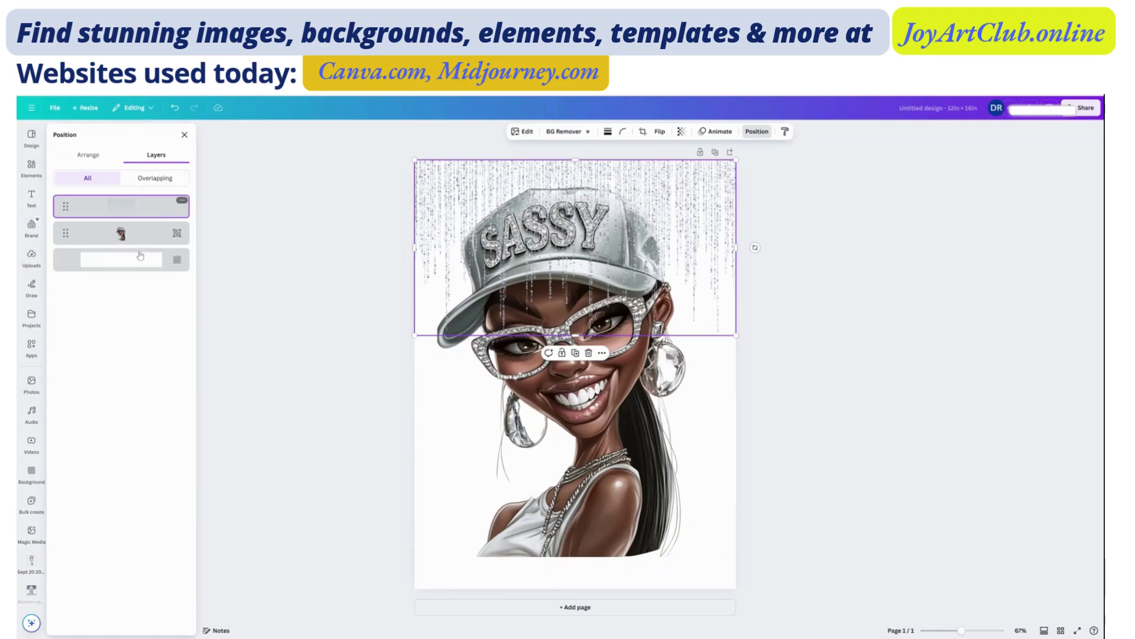
pyautogui.moveTo(141, 255); pyautogui.dragTo(140, 255)
pyautogui.moveTo(141, 252); pyautogui.dragTo(142, 252)
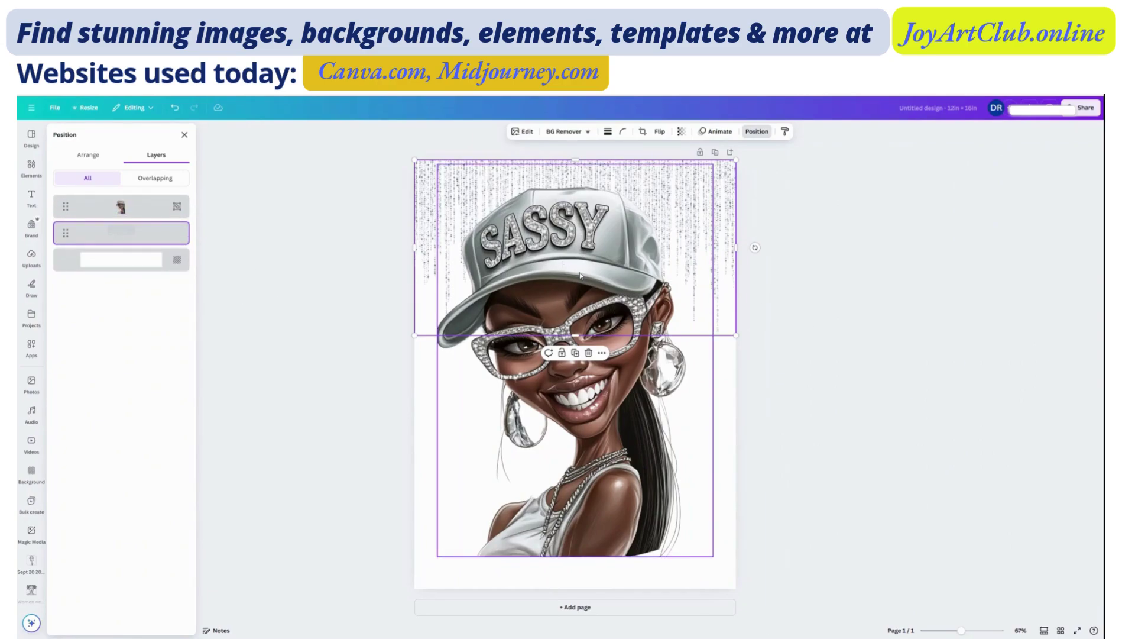
pyautogui.click(613, 312)
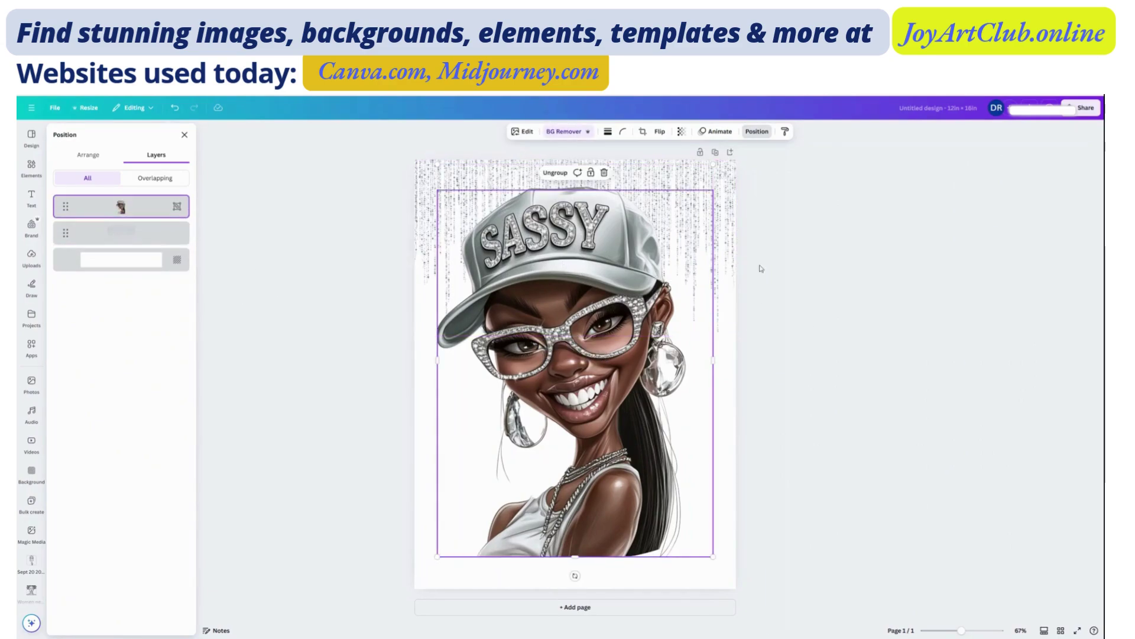
pyautogui.click(730, 208)
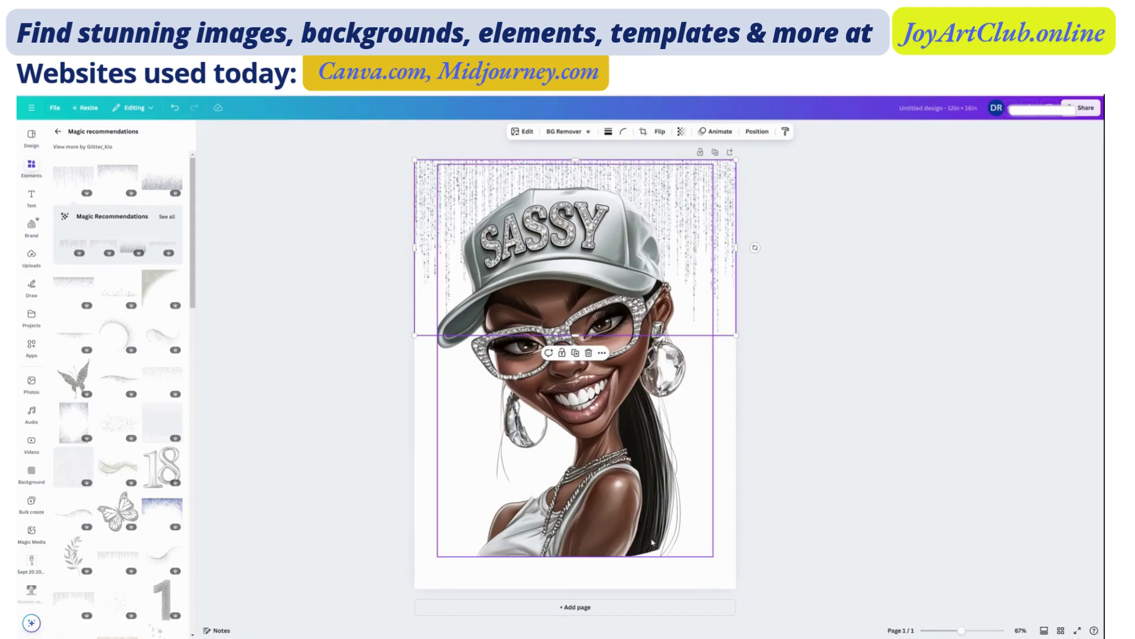
# - Search the element graphics for "silve slash" and add the diagonal silver glitter stroke to the page
pyautogui.click(58, 132)
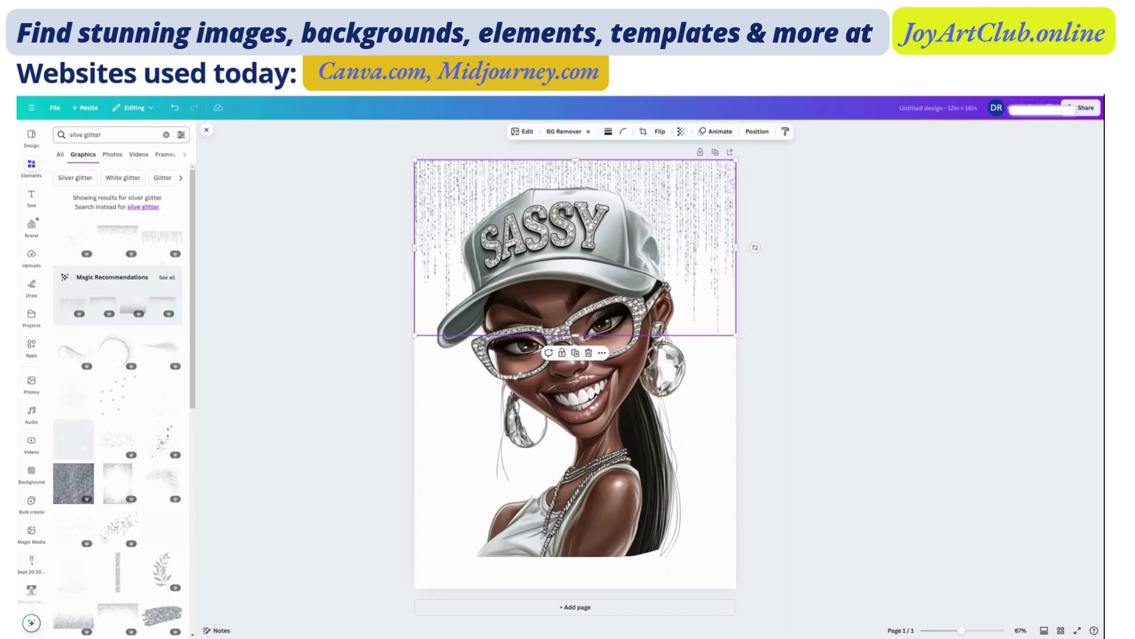
pyautogui.moveTo(102, 135); pyautogui.dragTo(84, 135)
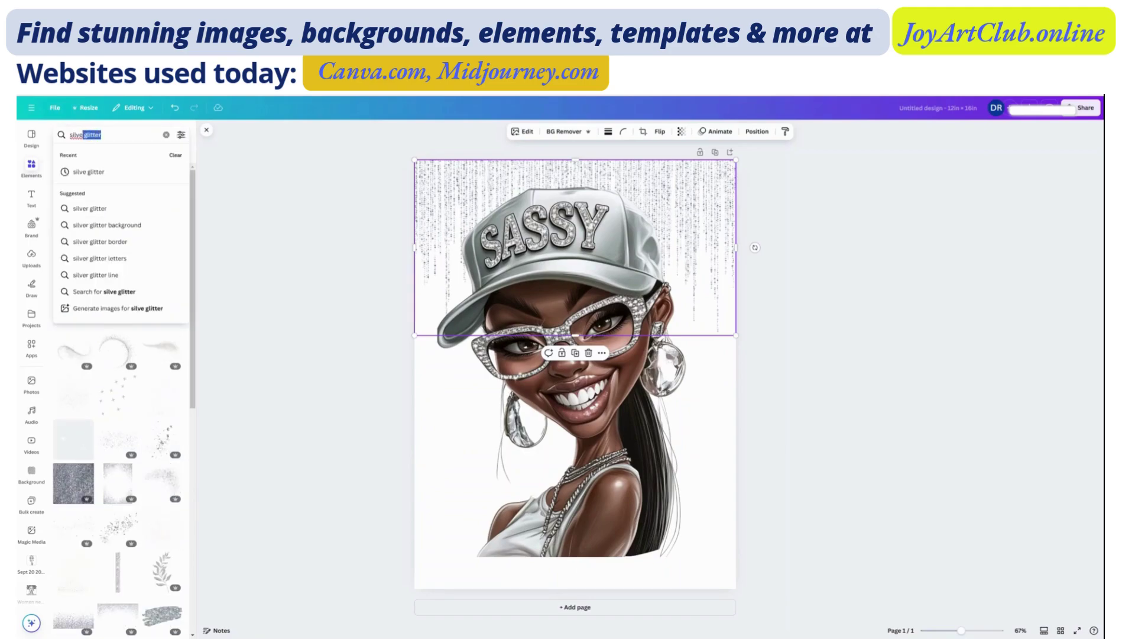
pyautogui.write('slash')
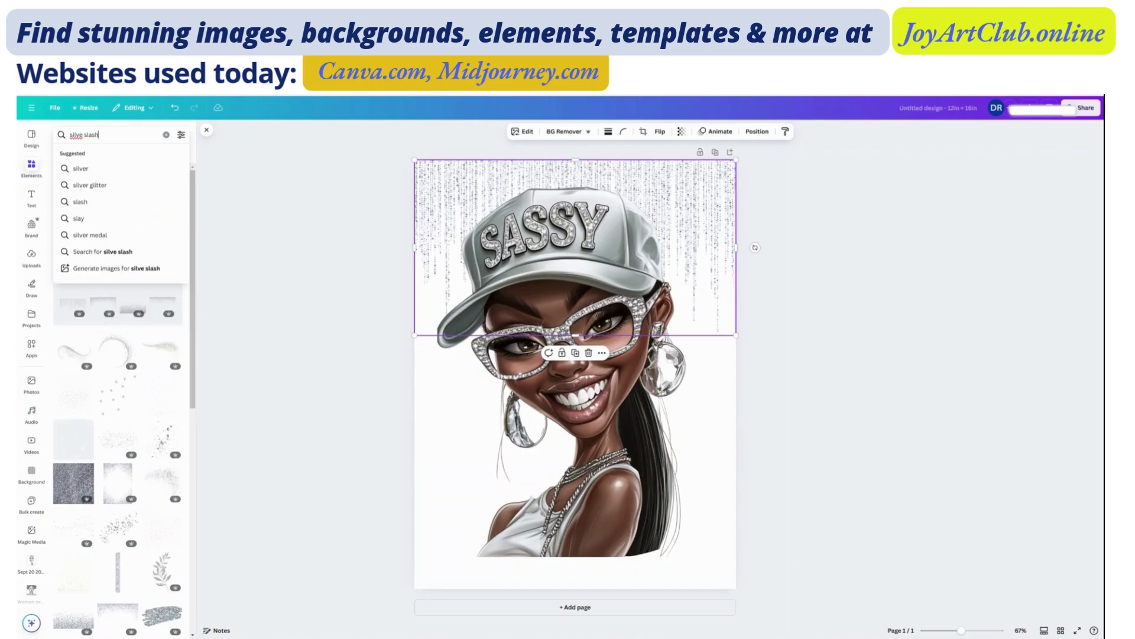
pyautogui.press('Return')
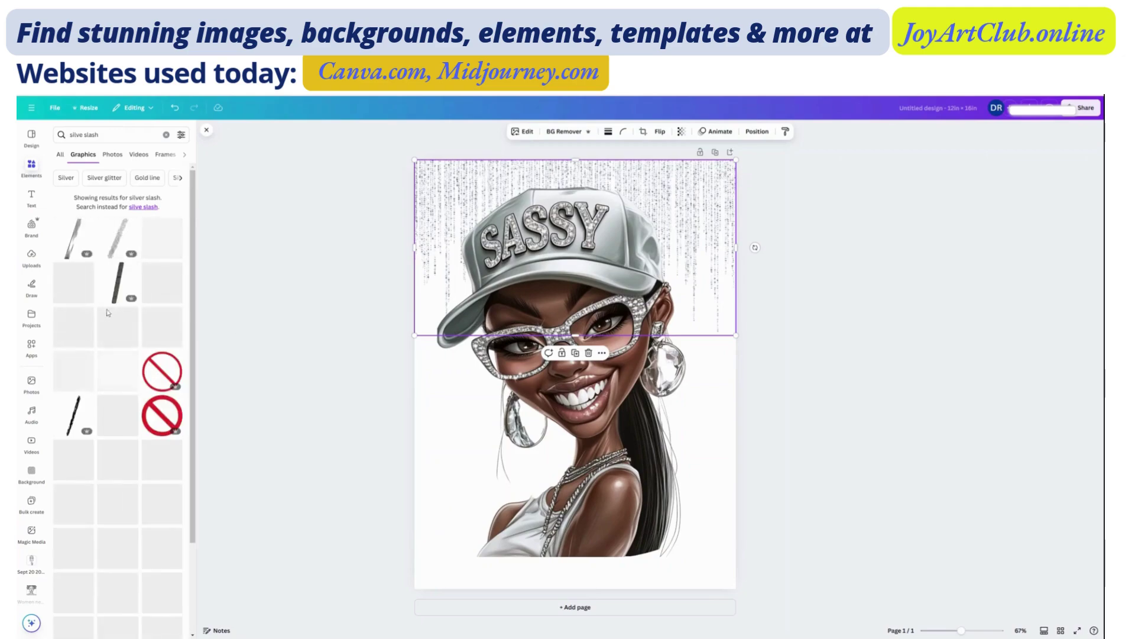
pyautogui.click(119, 242)
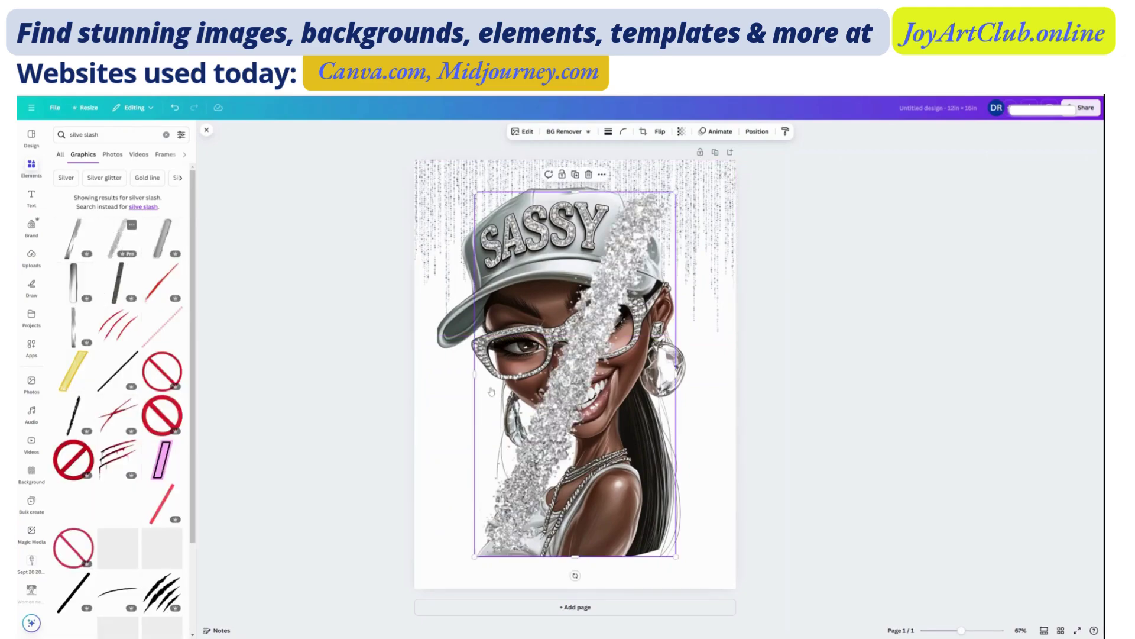
# - Rotate the glitter stroke to horizontal, scale it to about the page width, and centre it over the portrait's lower edge
pyautogui.moveTo(575, 575); pyautogui.dragTo(443, 491)
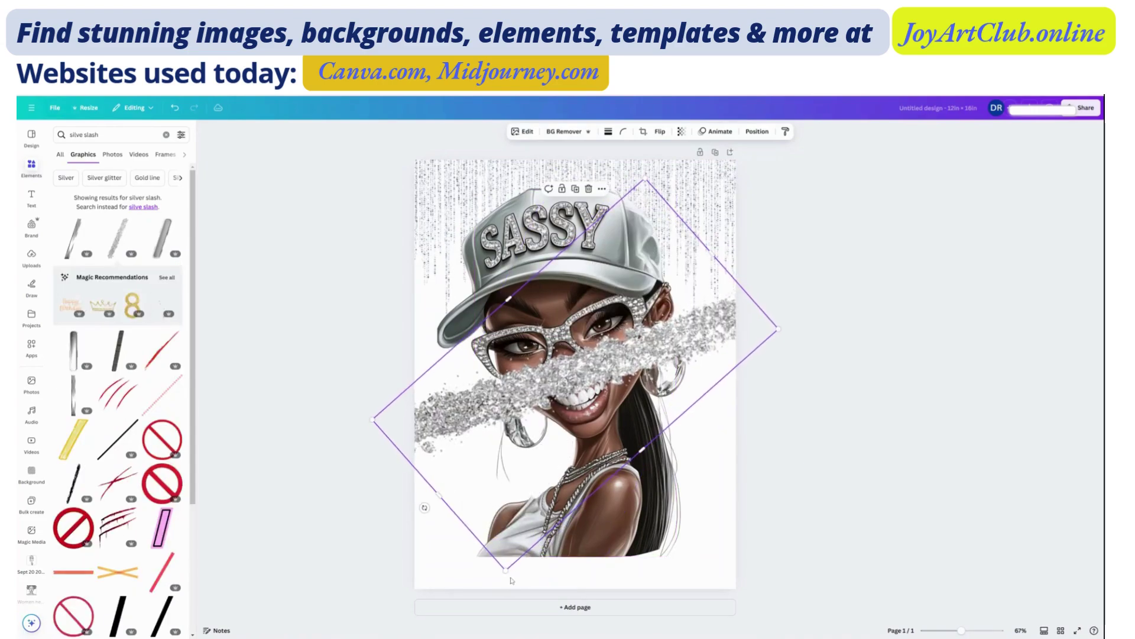
pyautogui.moveTo(576, 375); pyautogui.dragTo(591, 531)
pyautogui.moveTo(643, 607); pyautogui.dragTo(424, 592)
pyautogui.moveTo(611, 537); pyautogui.dragTo(622, 447)
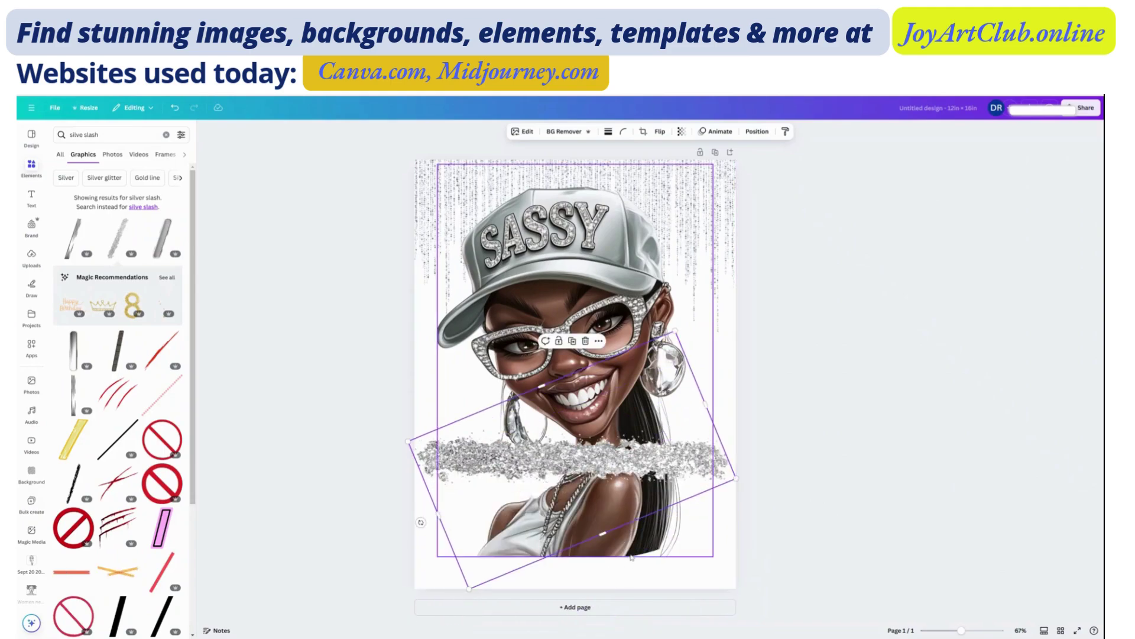
pyautogui.moveTo(636, 450); pyautogui.dragTo(639, 557)
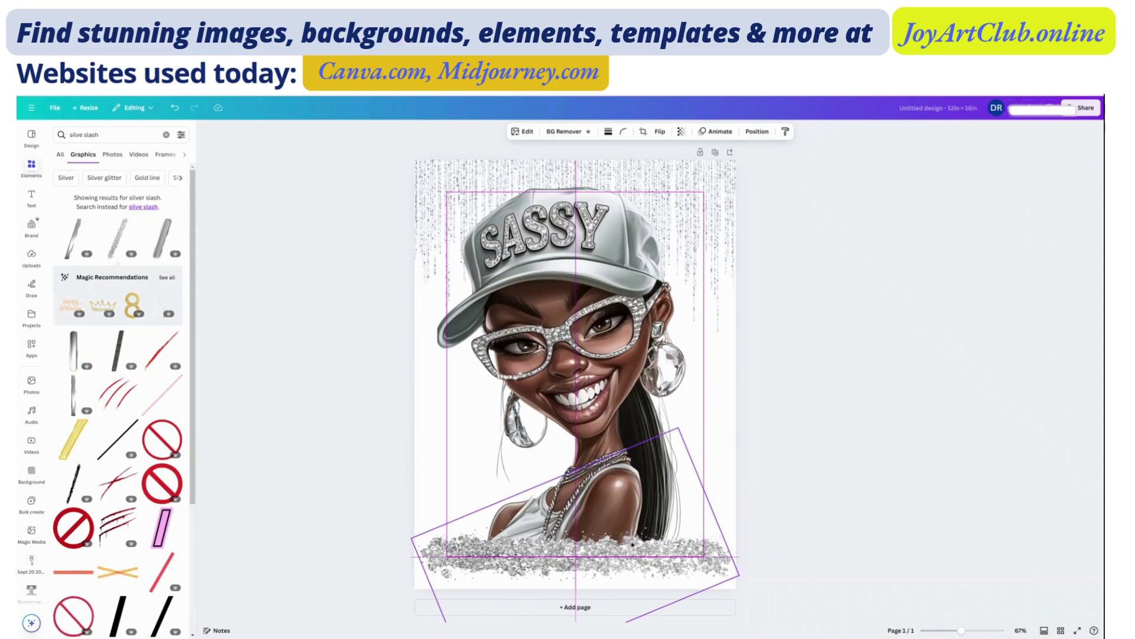
pyautogui.moveTo(576, 555); pyautogui.dragTo(575, 556)
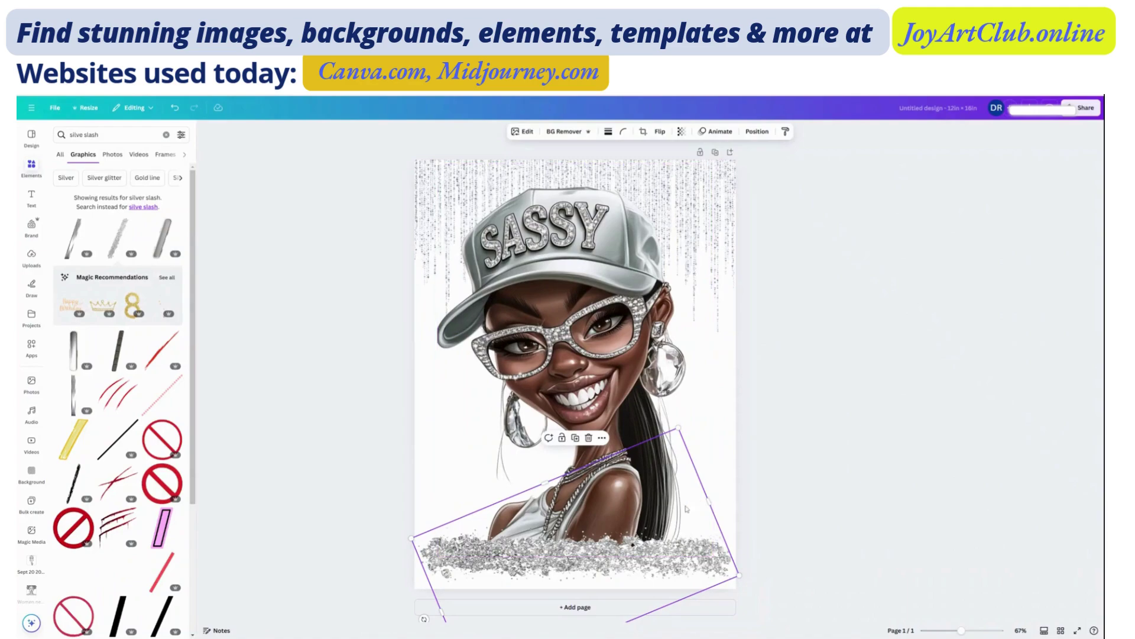
pyautogui.hotkey('ctrl', 'z')
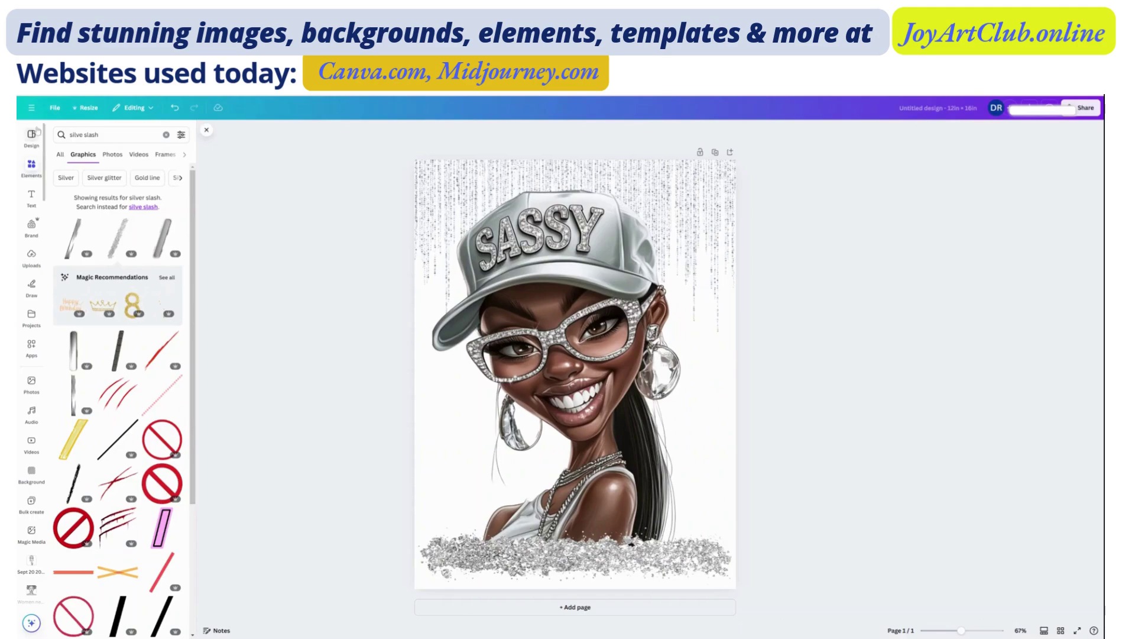
# - Create a new design from the recent custom size 2500 × 2100 px
pyautogui.click(62, 109)
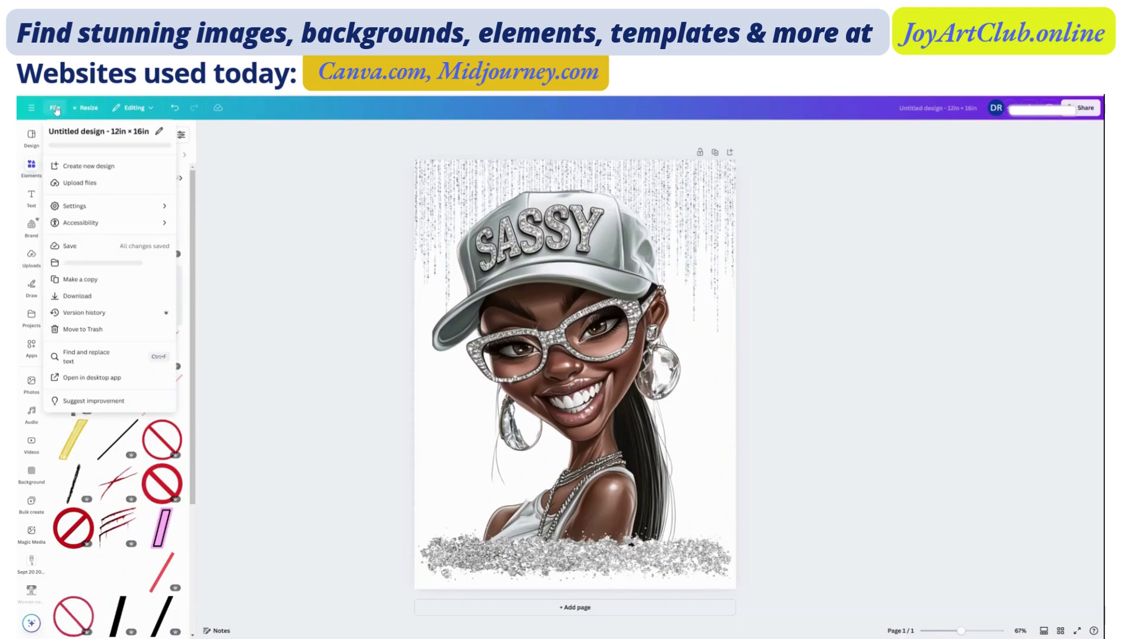
pyautogui.click(75, 167)
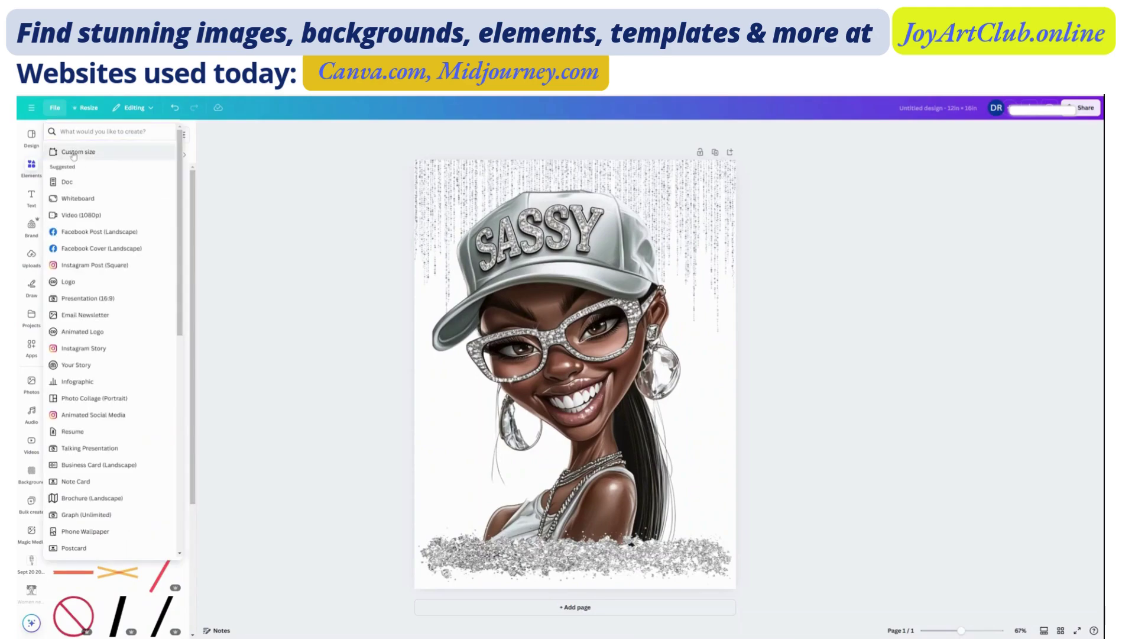
pyautogui.click(73, 154)
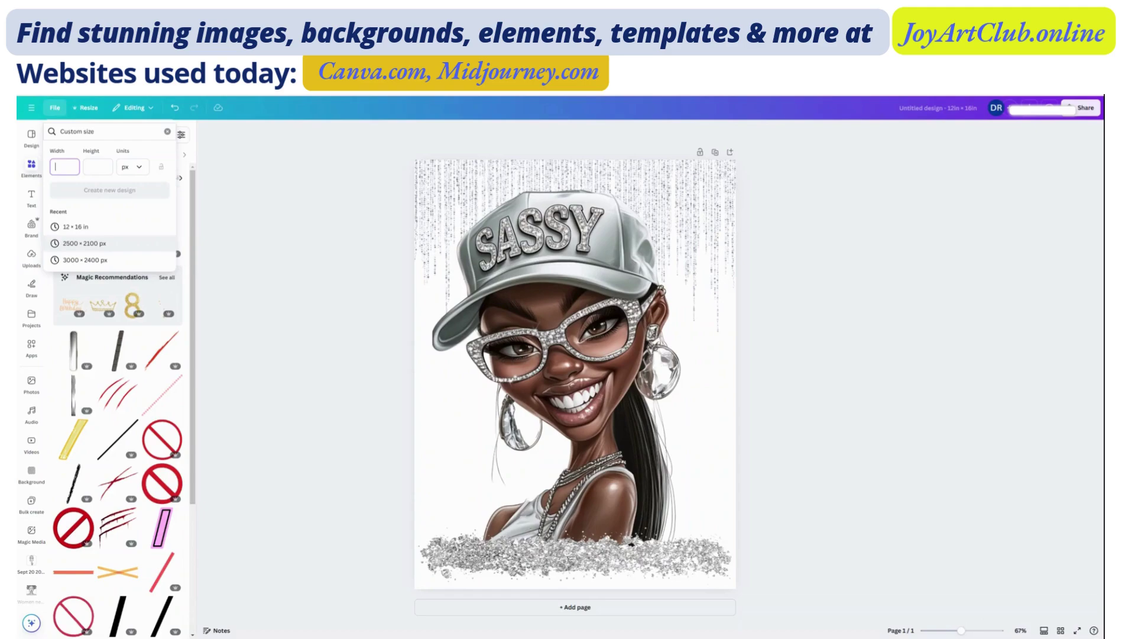
pyautogui.click(89, 247)
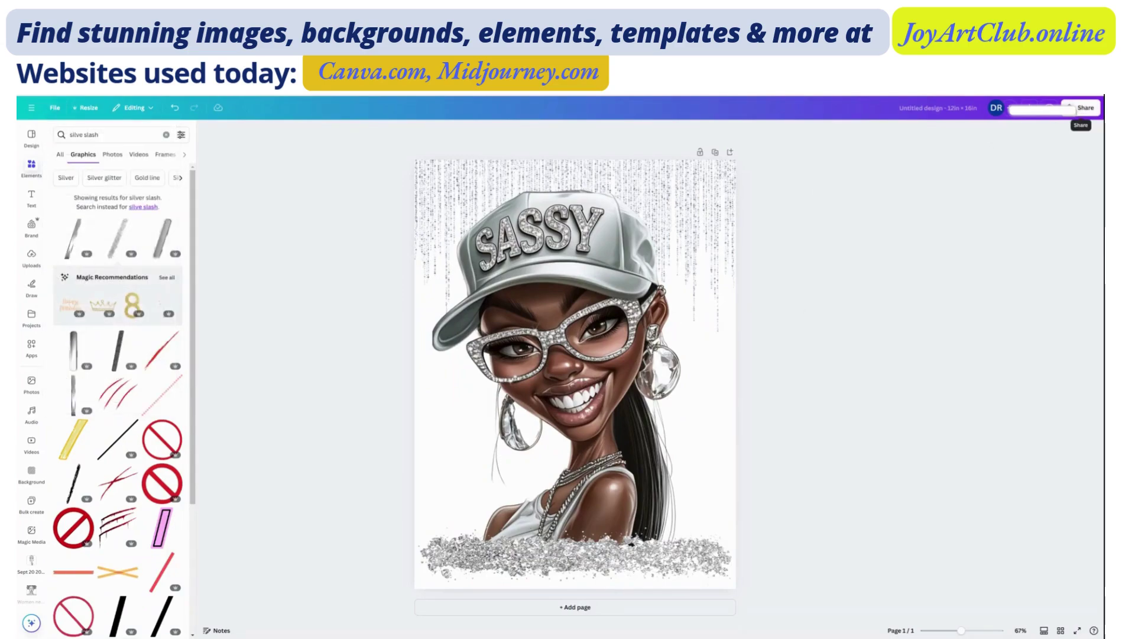
# - Download the 12 × 16 in portrait design as an enlarged PNG with a transparent background
pyautogui.click(1082, 108)
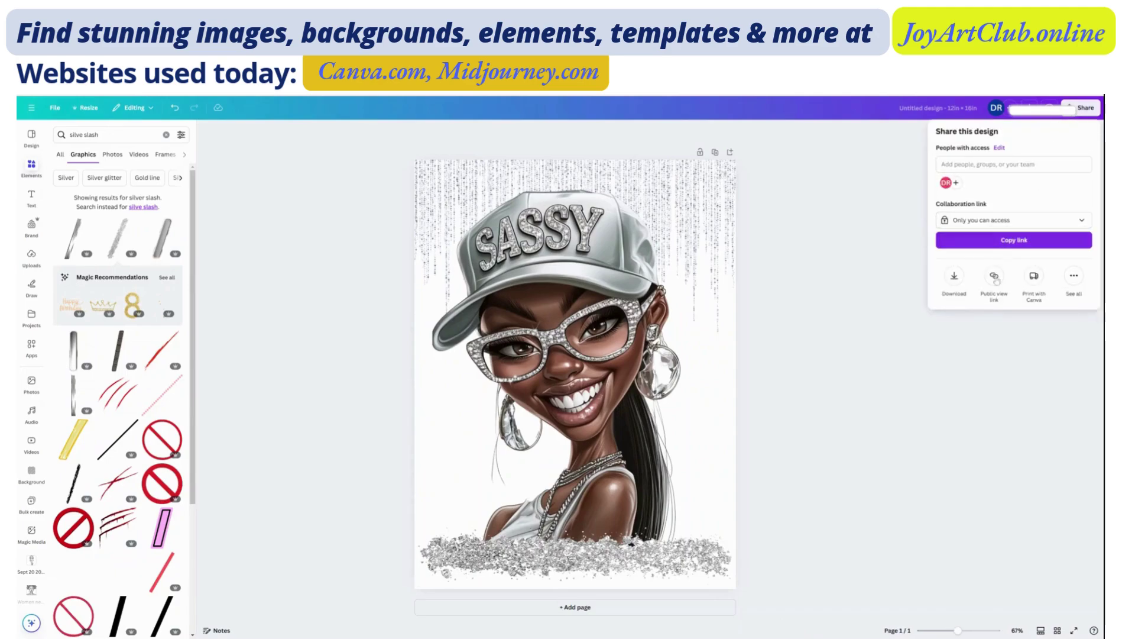
pyautogui.click(952, 284)
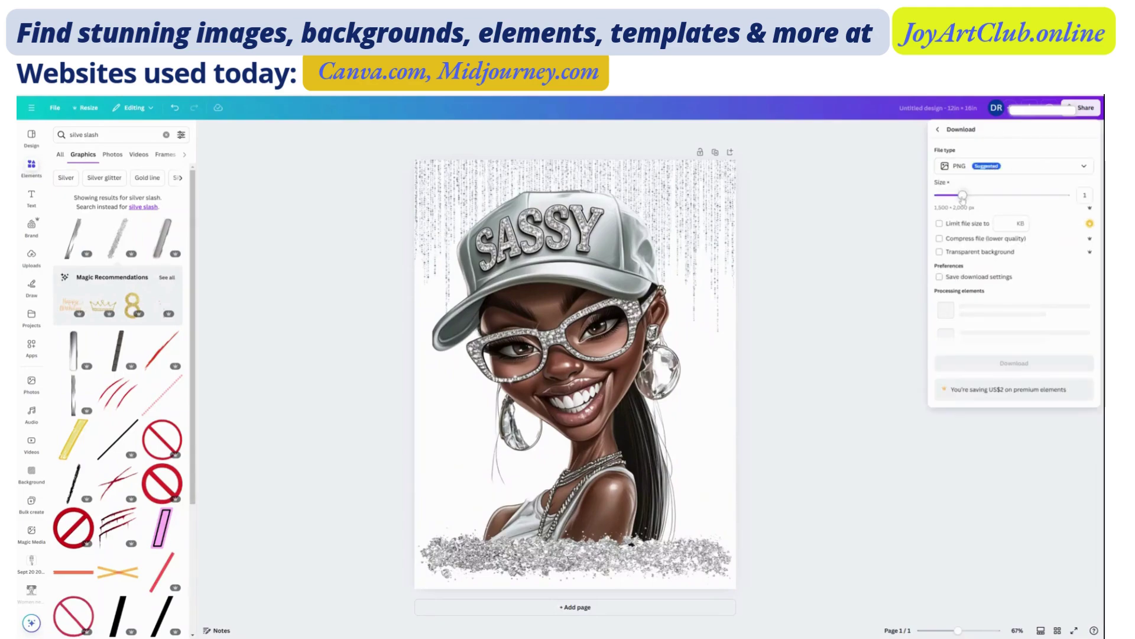
pyautogui.moveTo(963, 197); pyautogui.dragTo(1076, 202)
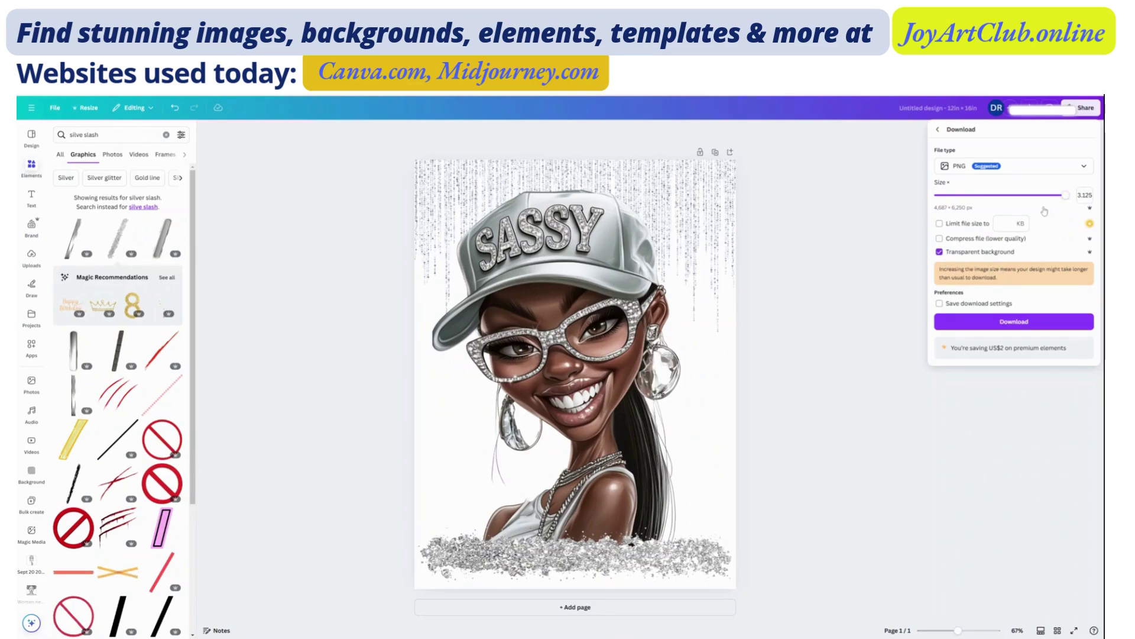
pyautogui.moveTo(1069, 199)
pyautogui.mouseDown()
pyautogui.moveTo(1047, 196)
pyautogui.moveTo(1084, 198)
pyautogui.mouseUp()
pyautogui.moveTo(1065, 196); pyautogui.dragTo(1024, 197)
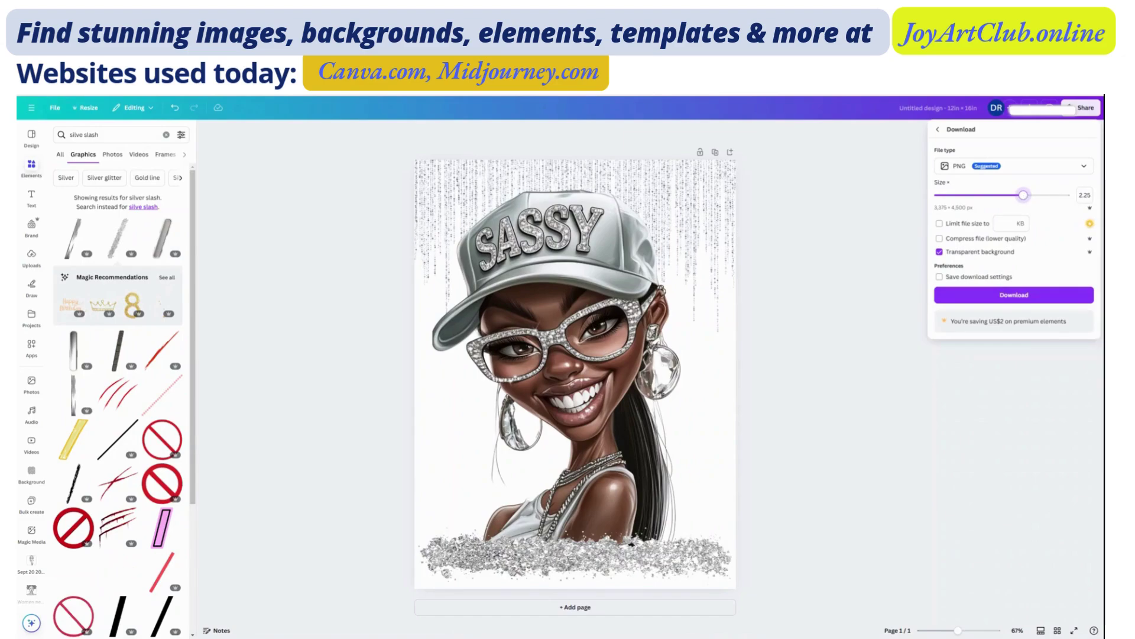
pyautogui.moveTo(1023, 195); pyautogui.dragTo(1012, 195)
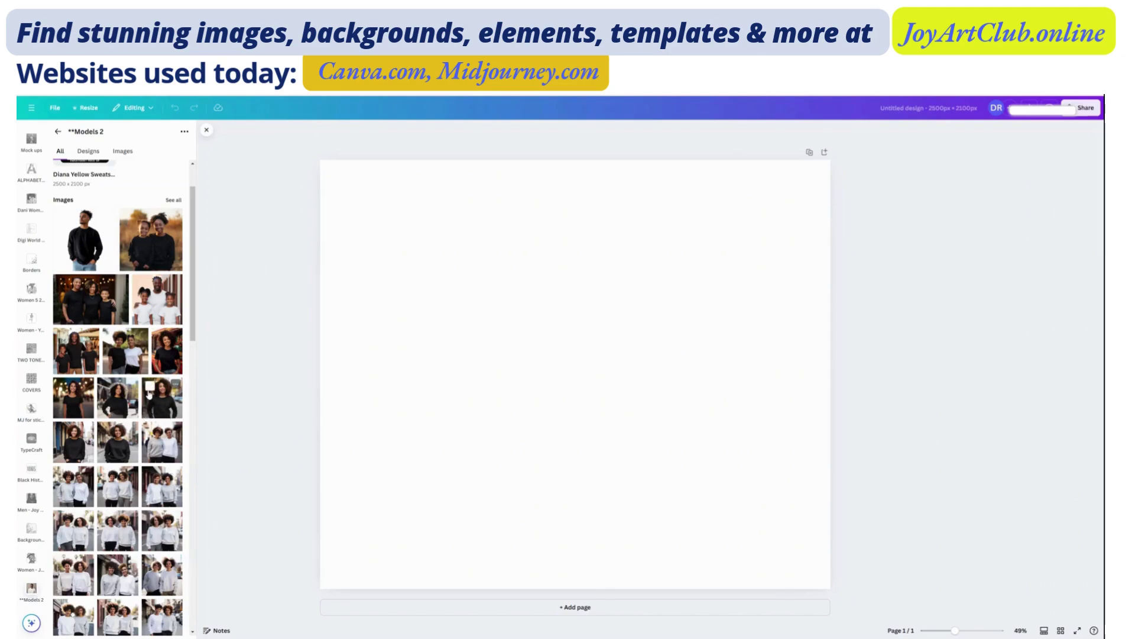
# - Add the **Models 2 photo of the curly-haired woman in a black T-shirt and set it as the page background
pyautogui.click(163, 357)
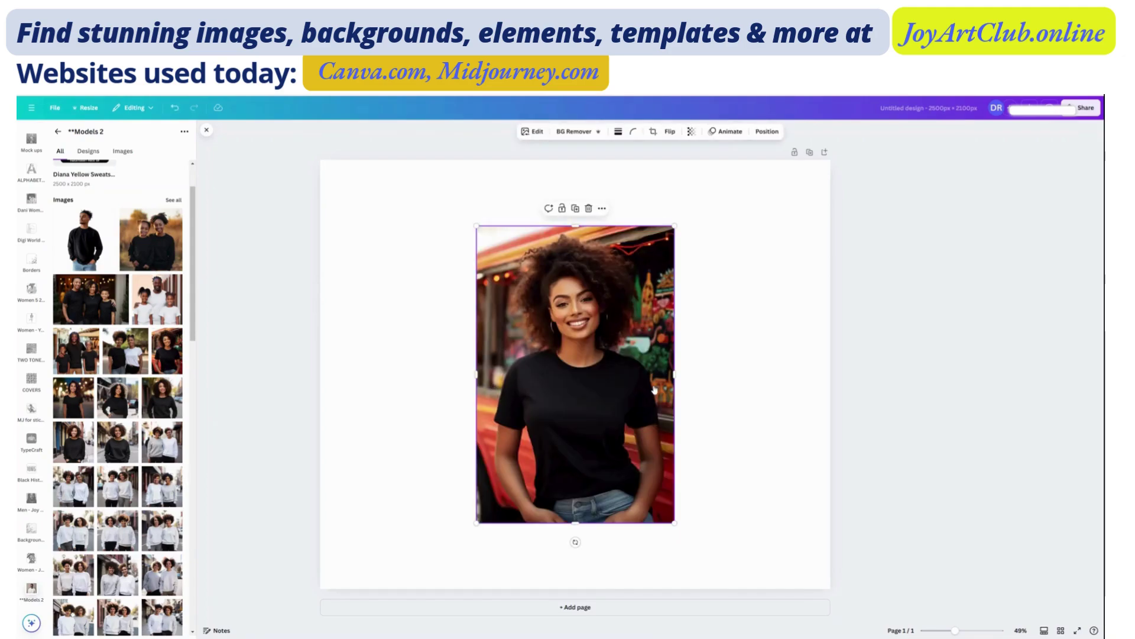
pyautogui.moveTo(625, 387); pyautogui.dragTo(564, 299)
pyautogui.rightClick(539, 307)
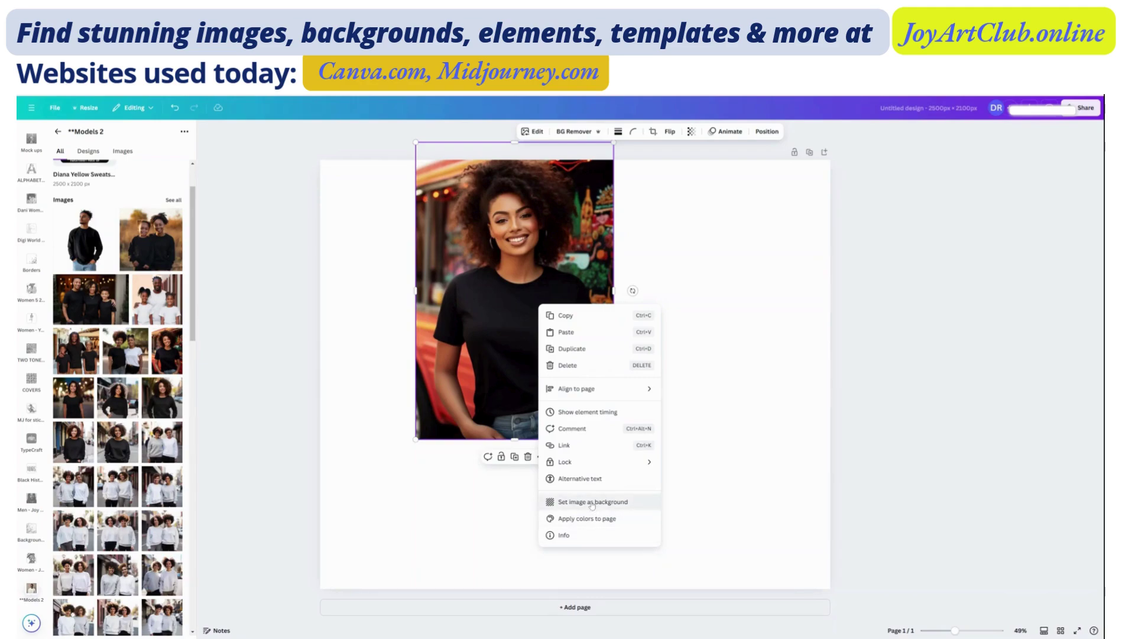
pyautogui.click(592, 502)
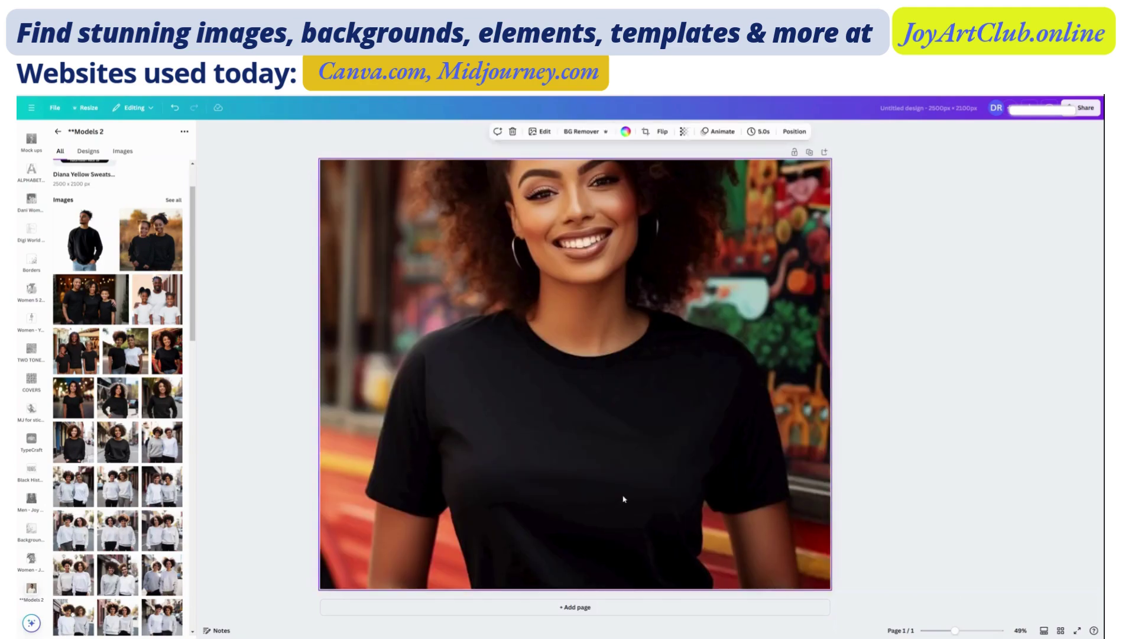
# - Shift the background photo upward within its crop so the black T-shirt fills the page down to the waist
pyautogui.doubleClick(624, 499)
pyautogui.moveTo(612, 441); pyautogui.dragTo(603, 407)
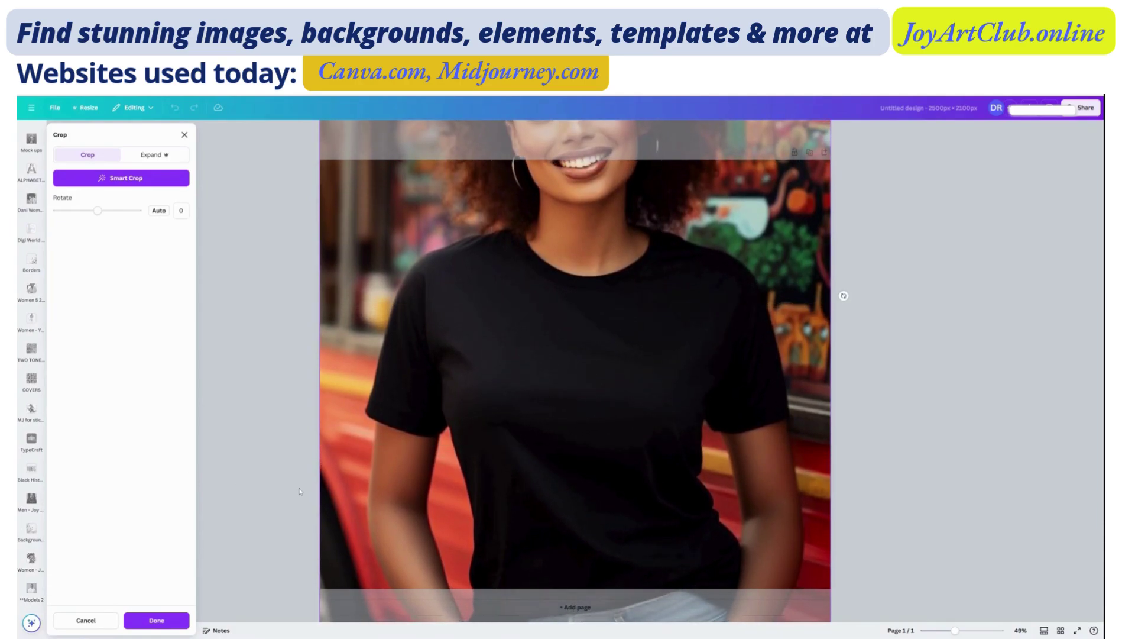
pyautogui.click(719, 337)
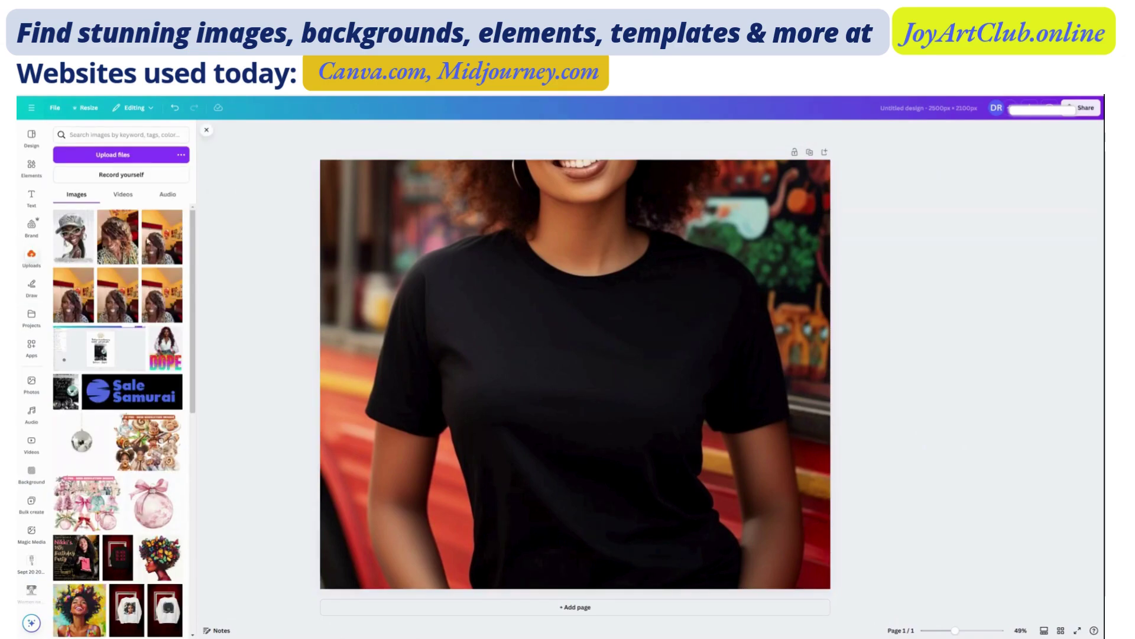
# - Add the uploaded transparent SASSY portrait and scale and position it over the front of the black T-shirt
pyautogui.click(74, 246)
pyautogui.moveTo(611, 381); pyautogui.dragTo(636, 435)
pyautogui.moveTo(477, 268); pyautogui.dragTo(507, 298)
pyautogui.moveTo(622, 407); pyautogui.dragTo(606, 401)
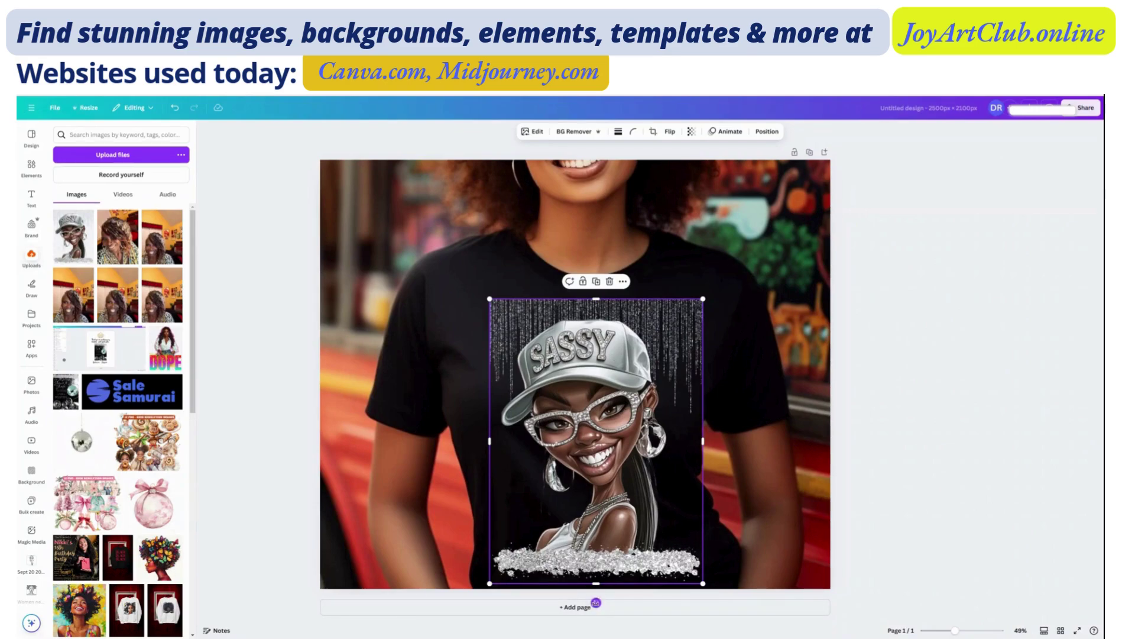
# - Tilt the portrait about 3° counterclockwise and move it slightly sideways to follow the shirt's chest
pyautogui.moveTo(597, 602); pyautogui.dragTo(606, 605)
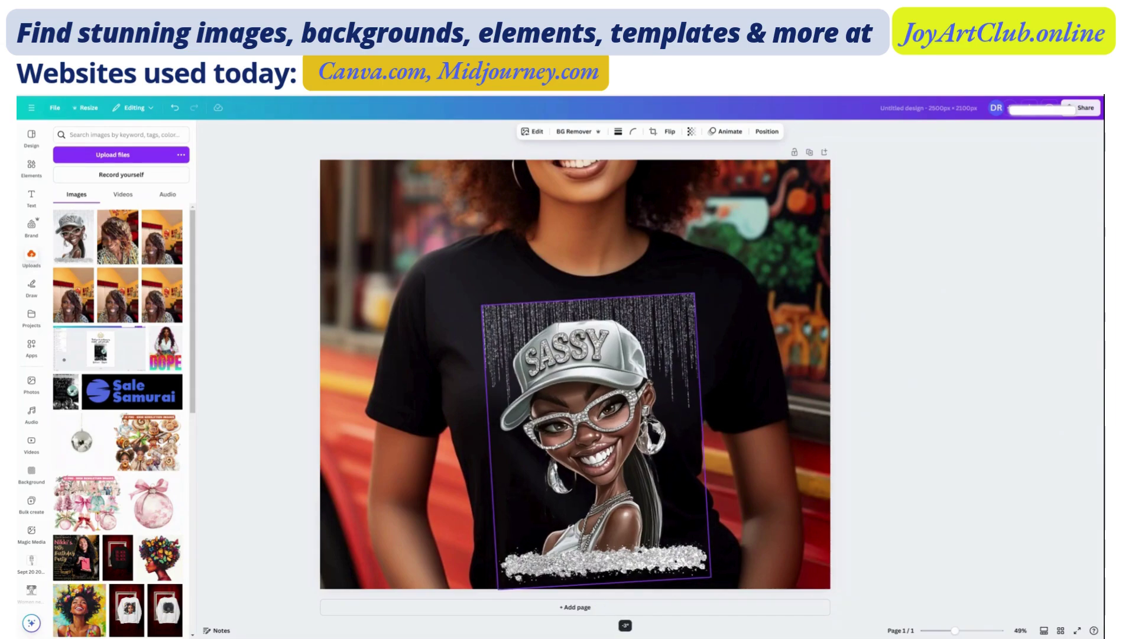
pyautogui.moveTo(627, 487)
pyautogui.mouseDown()
pyautogui.moveTo(409, 448)
pyautogui.moveTo(613, 474)
pyautogui.moveTo(614, 491)
pyautogui.mouseUp()
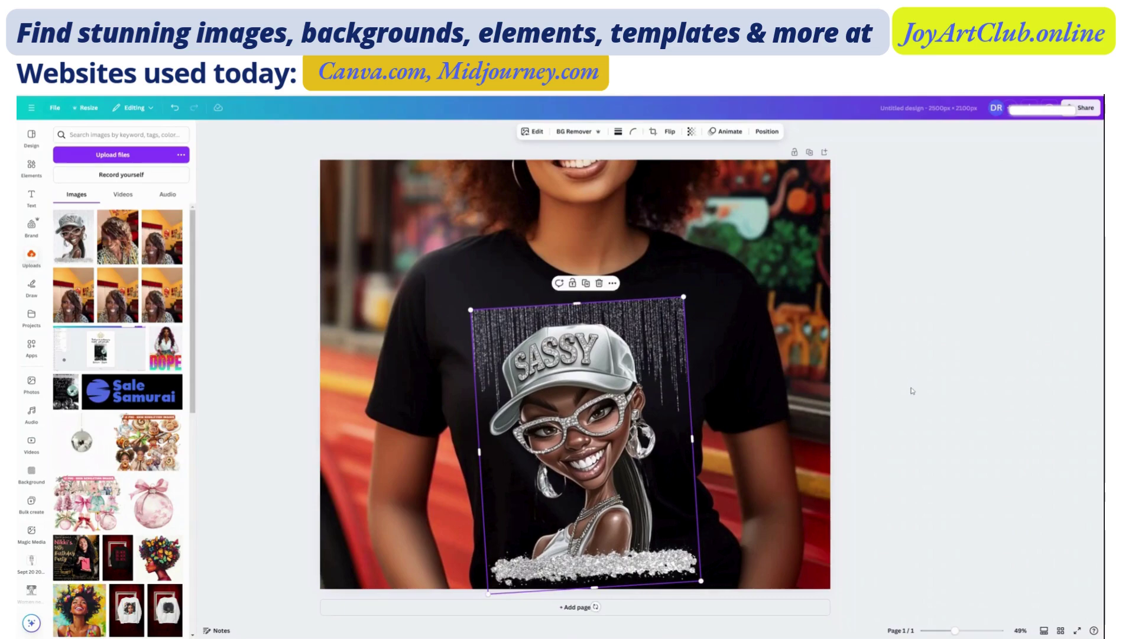
pyautogui.click(914, 391)
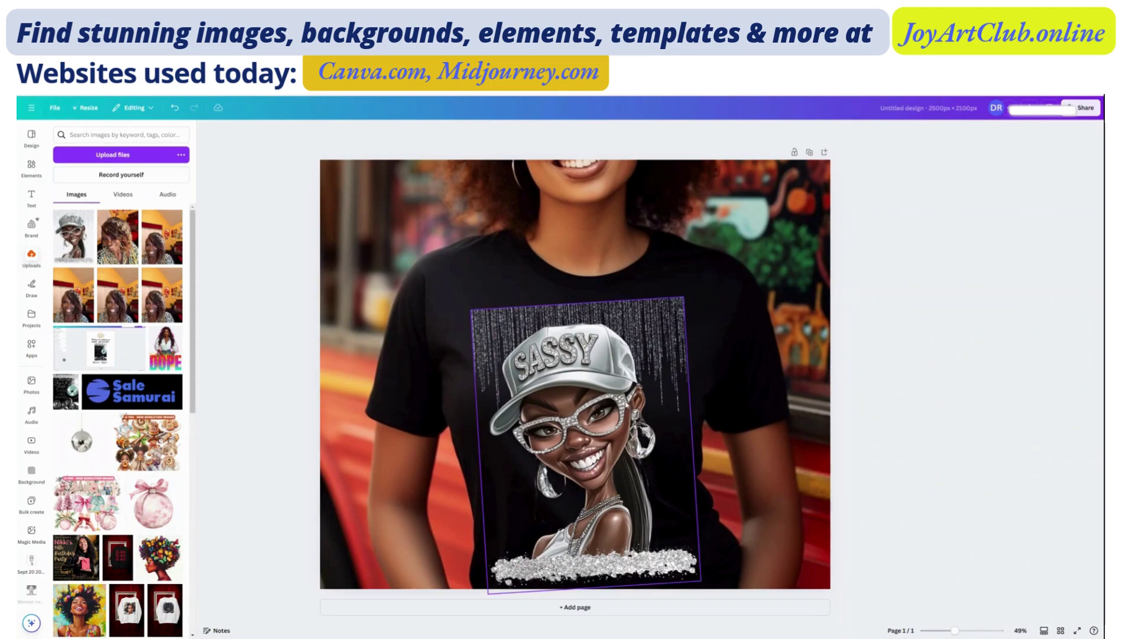
# - Nudge the tilted portrait slightly lower on the shirt
pyautogui.click(645, 351)
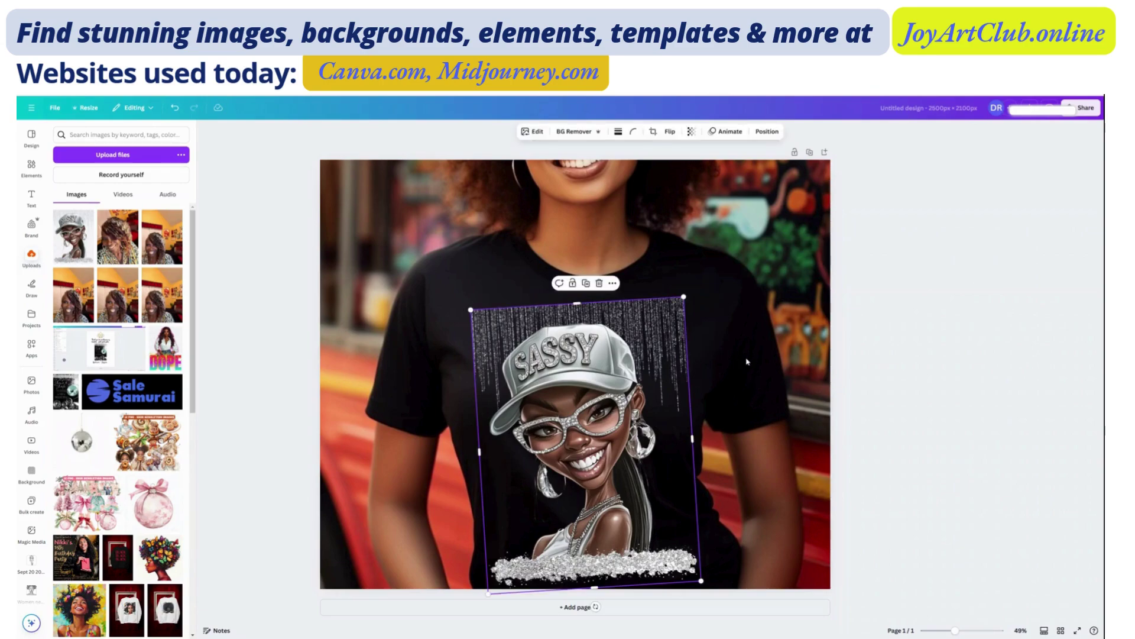
pyautogui.click(657, 374)
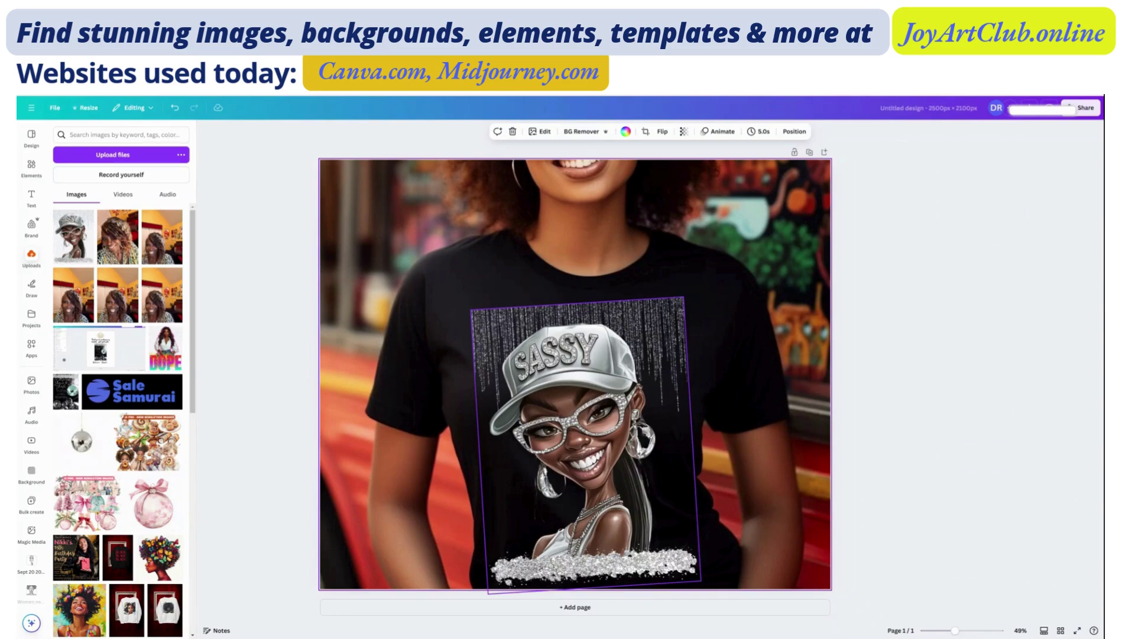
pyautogui.click(235, 222)
pyautogui.click(580, 426)
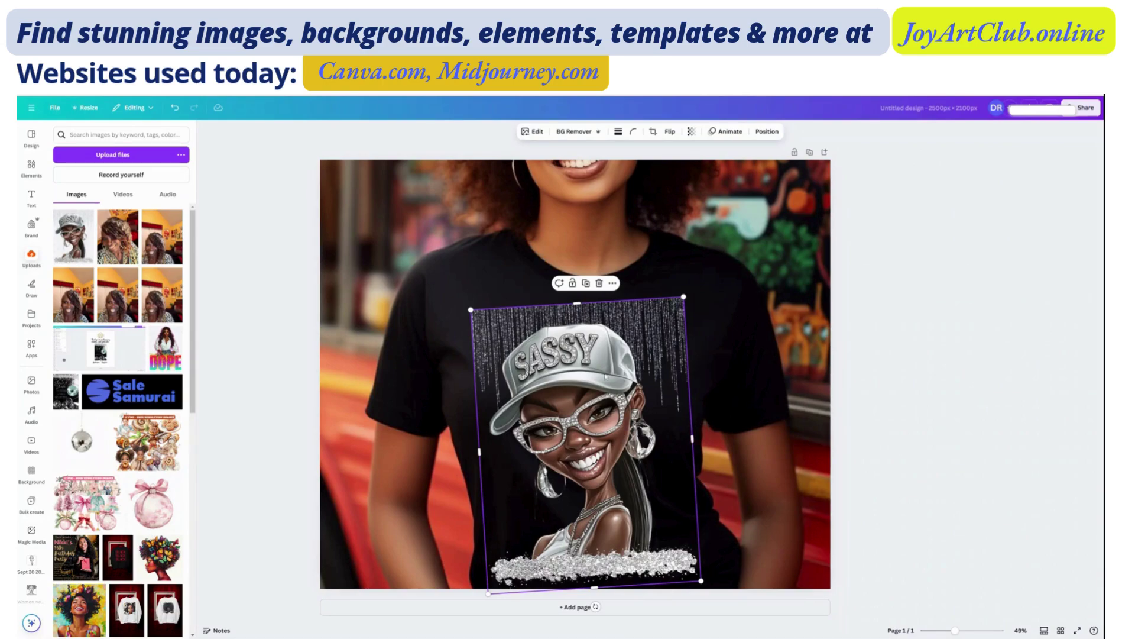
pyautogui.moveTo(605, 377); pyautogui.dragTo(603, 387)
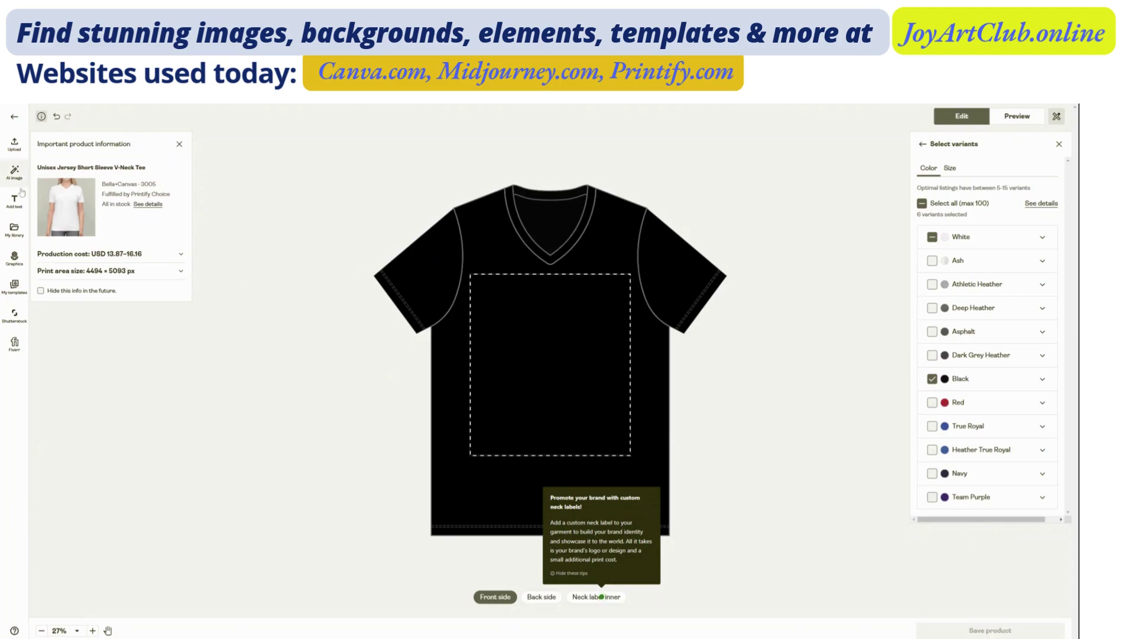
# - Switch to Printify and upload the portrait PNG from the device onto the front of the black V-neck tee
pyautogui.click(14, 147)
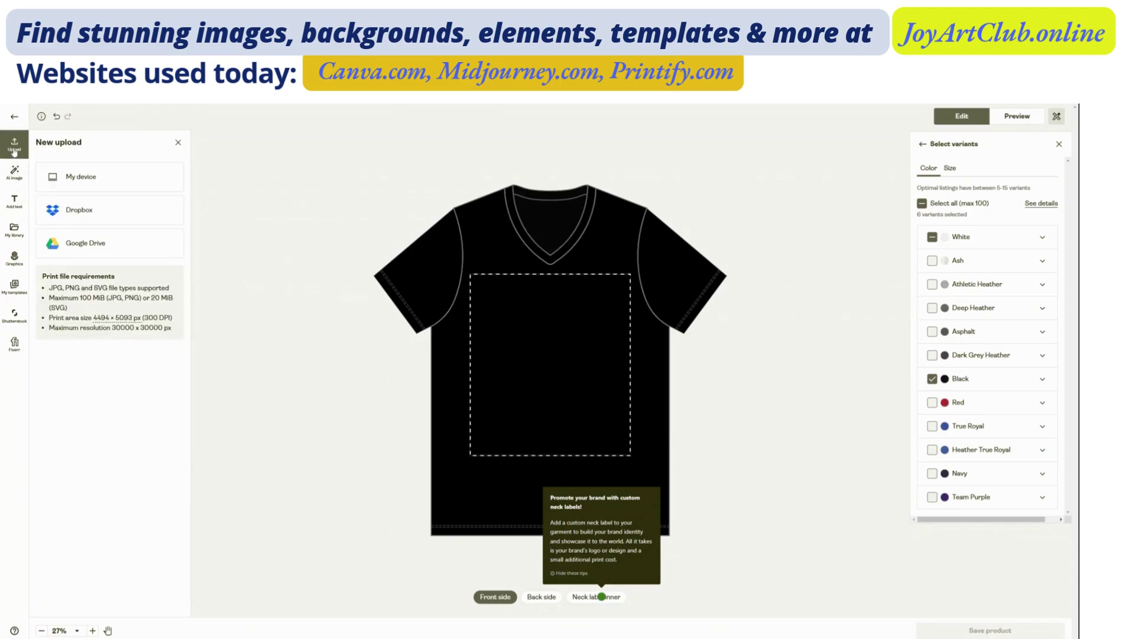
pyautogui.click(68, 177)
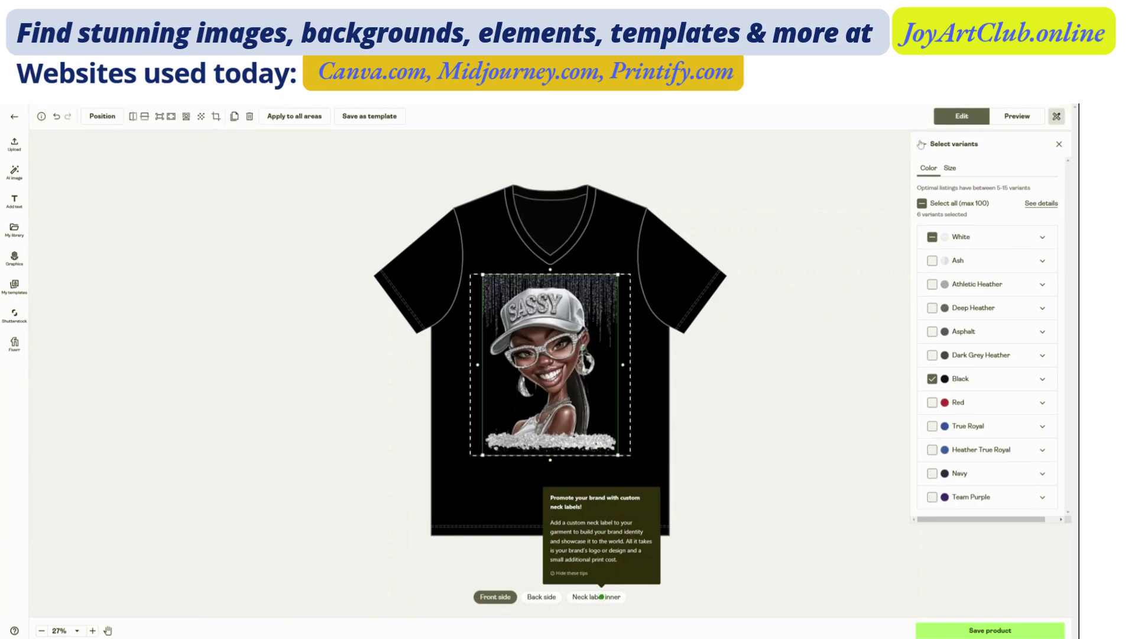
pyautogui.click(961, 123)
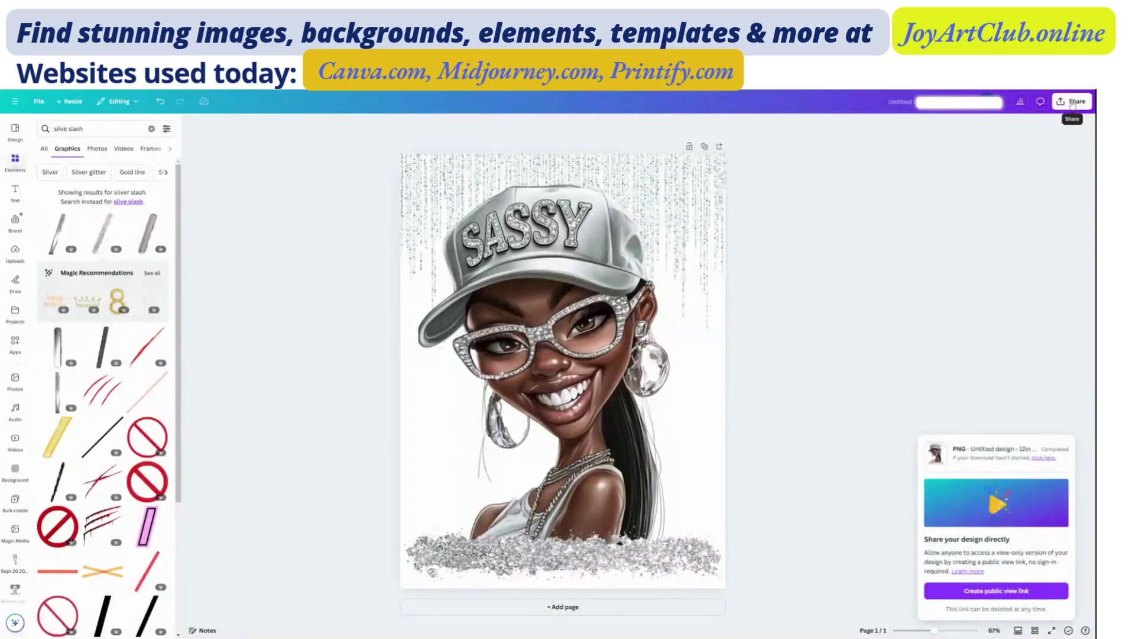
# - Switch back to Canva and download the portrait as a transparent-background PNG at size 3.125 (4,687 × 6,250 px)
pyautogui.click(1073, 104)
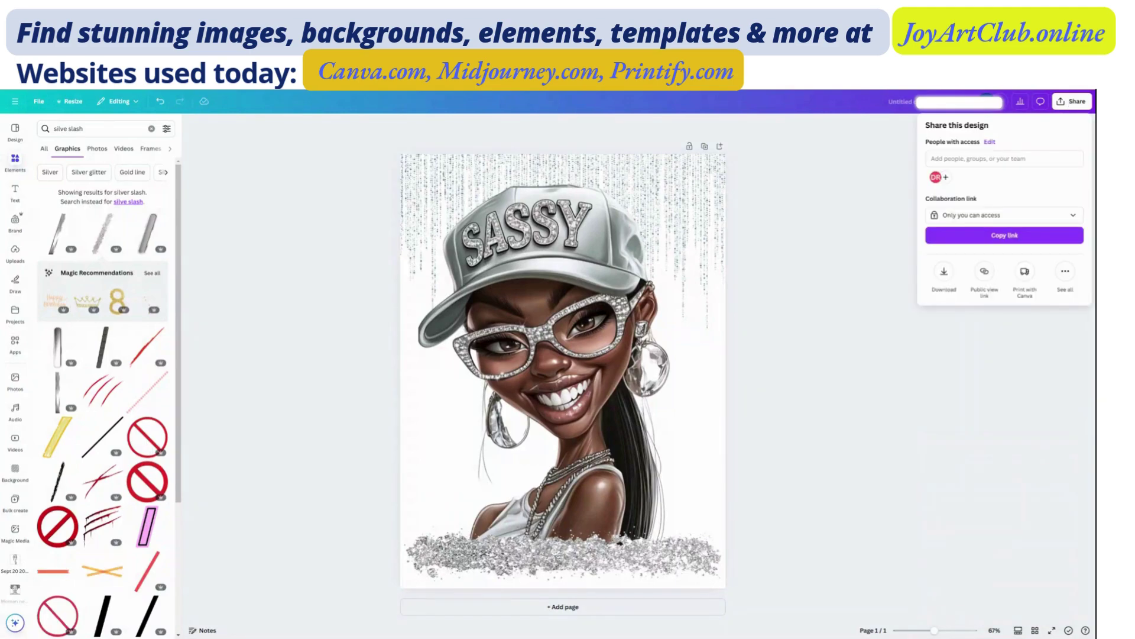
pyautogui.click(944, 273)
pyautogui.moveTo(975, 194); pyautogui.dragTo(1070, 196)
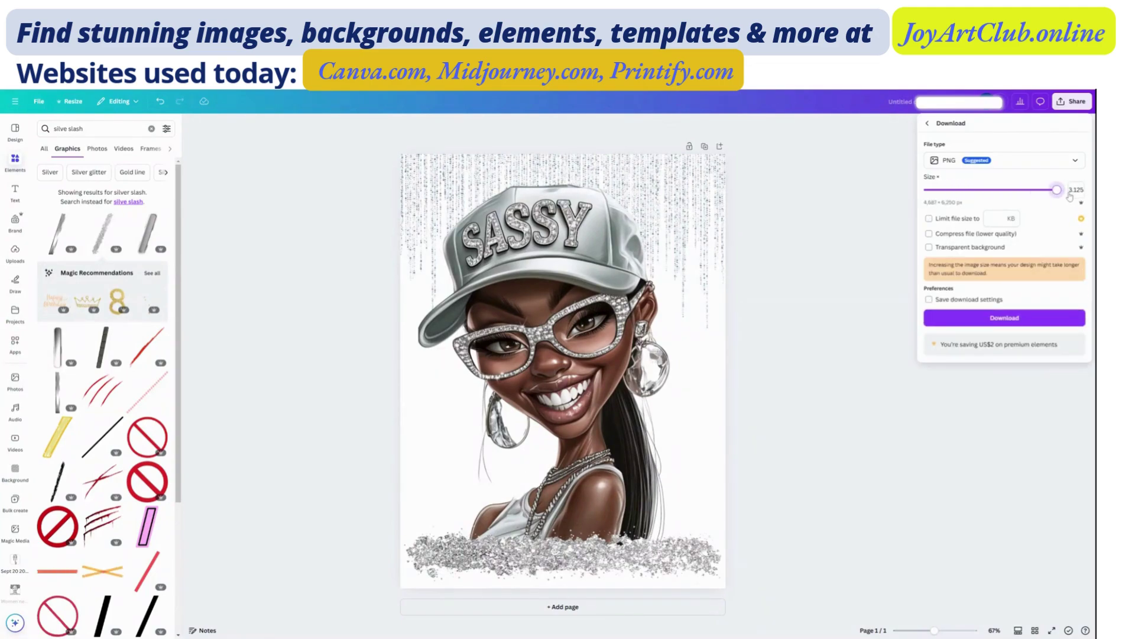
pyautogui.click(929, 248)
pyautogui.moveTo(1057, 195)
pyautogui.mouseDown()
pyautogui.moveTo(932, 195)
pyautogui.moveTo(1065, 201)
pyautogui.mouseUp()
pyautogui.click(980, 320)
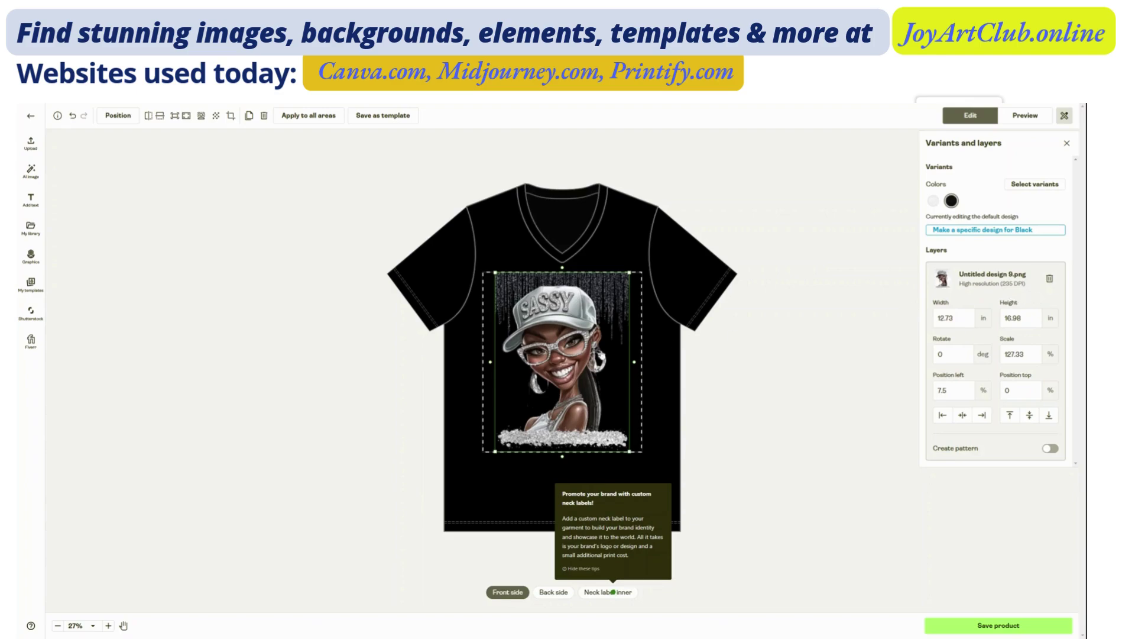
# - Switch to Printify, delete the Untitled design 9.png layer and upload Untitled design 10.png onto the tee's front
pyautogui.click(1050, 280)
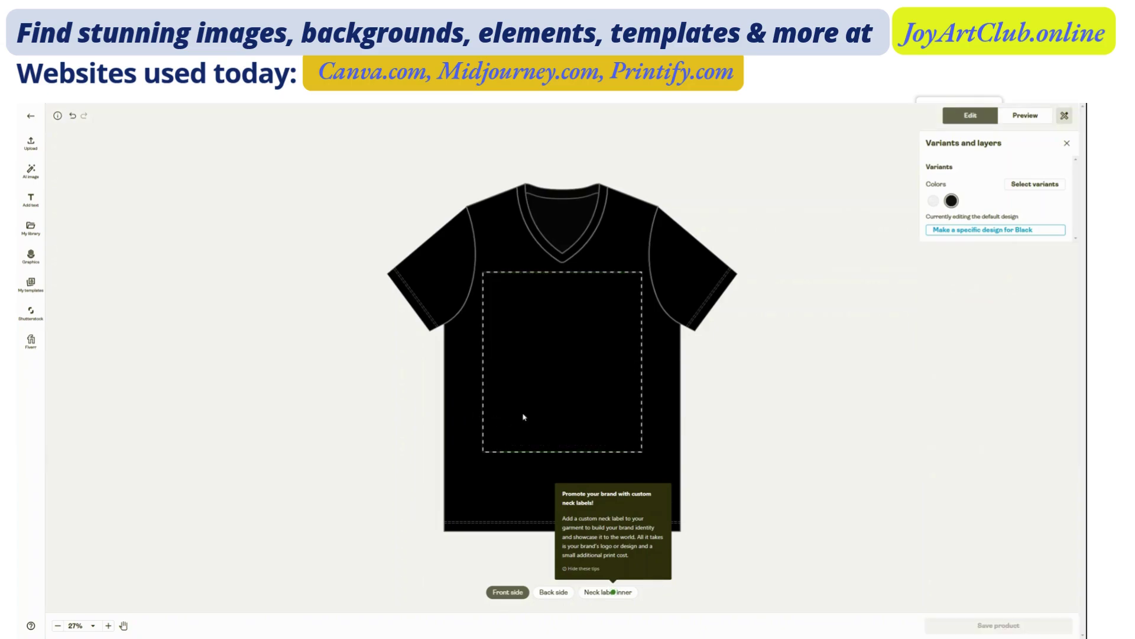
pyautogui.click(32, 145)
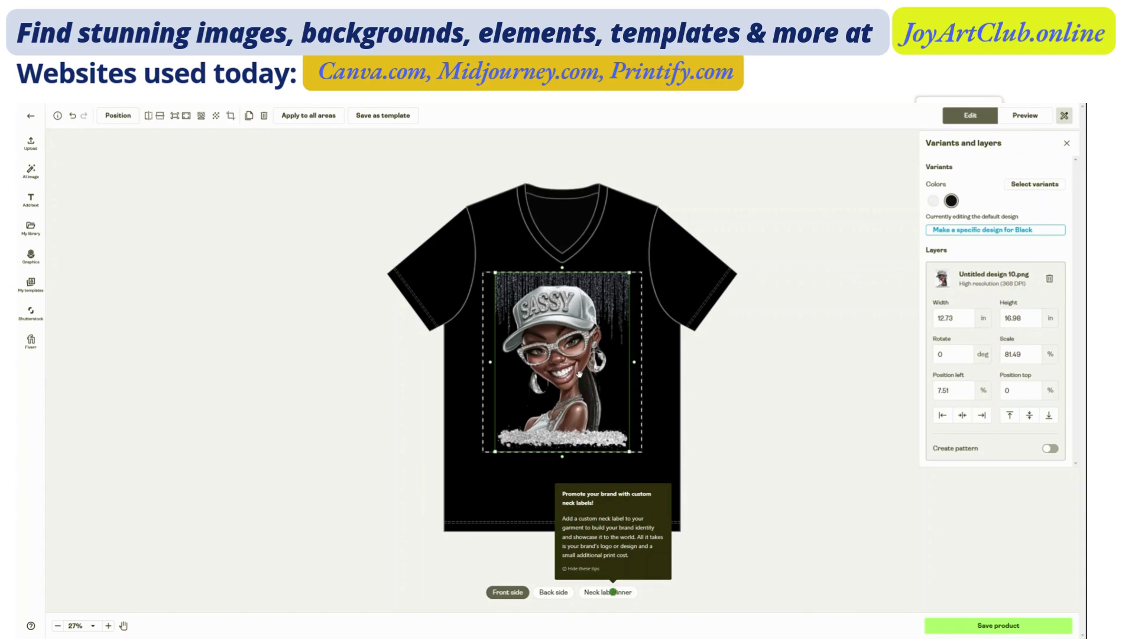
# - Resize the artwork to 12.97 × 17.29 in and place it at 6.71% left and 0% top in the print area
pyautogui.moveTo(580, 374); pyautogui.dragTo(565, 375)
pyautogui.moveTo(615, 452); pyautogui.dragTo(622, 461)
pyautogui.moveTo(587, 410); pyautogui.dragTo(596, 407)
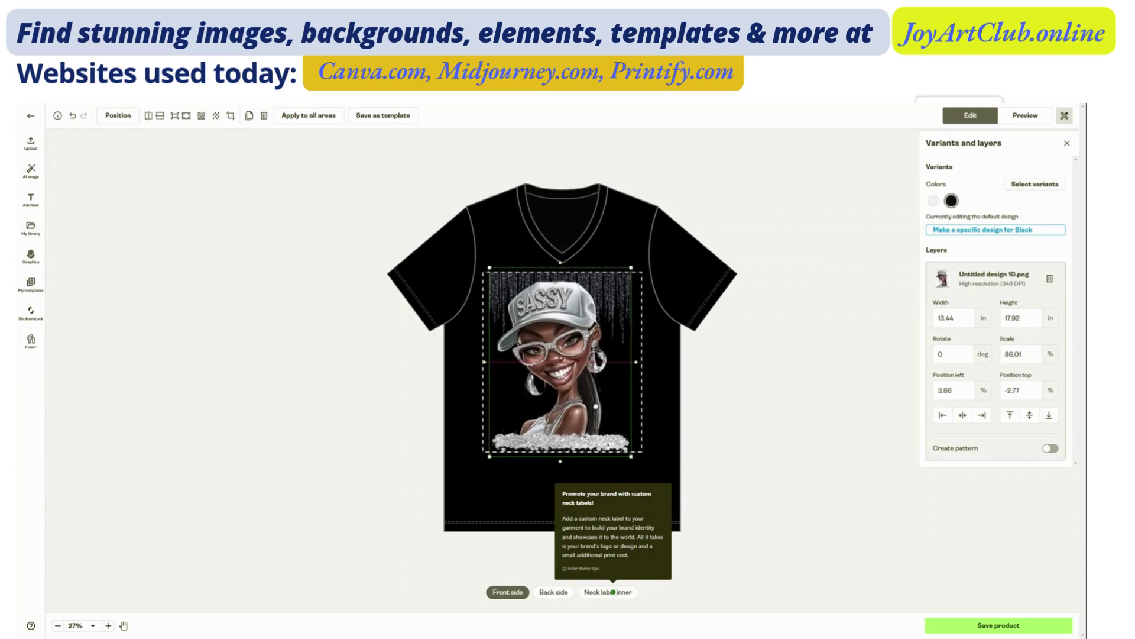
pyautogui.moveTo(632, 268); pyautogui.dragTo(629, 274)
pyautogui.moveTo(595, 336); pyautogui.dragTo(602, 337)
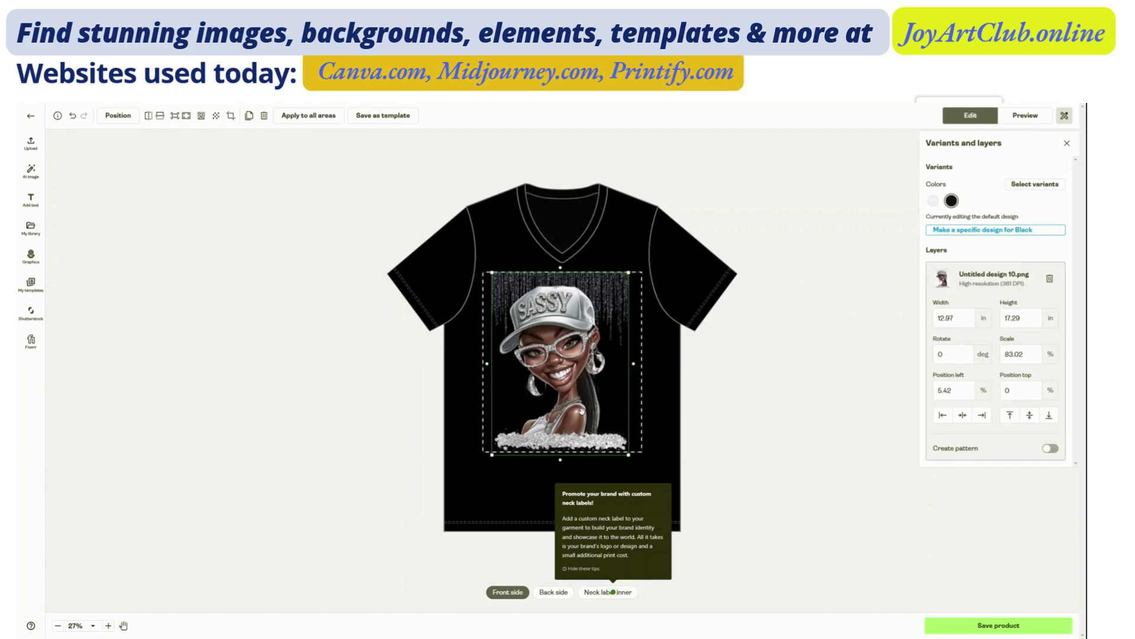
pyautogui.moveTo(582, 400); pyautogui.dragTo(583, 396)
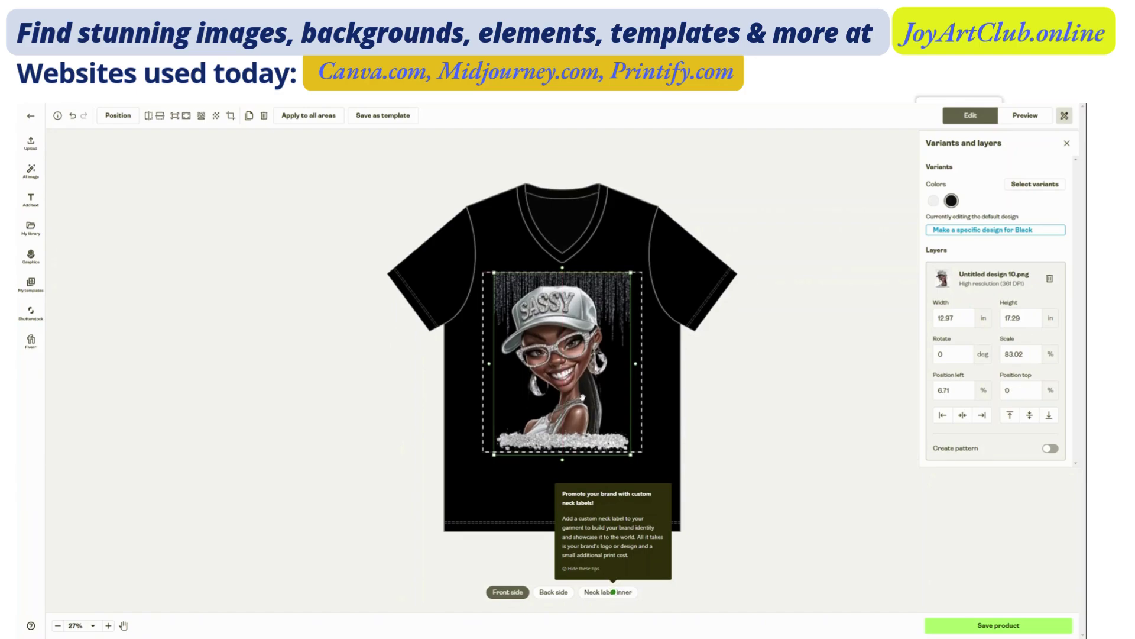
# - Preview the black V-neck tee's front mockup and review the product information
pyautogui.click(1025, 115)
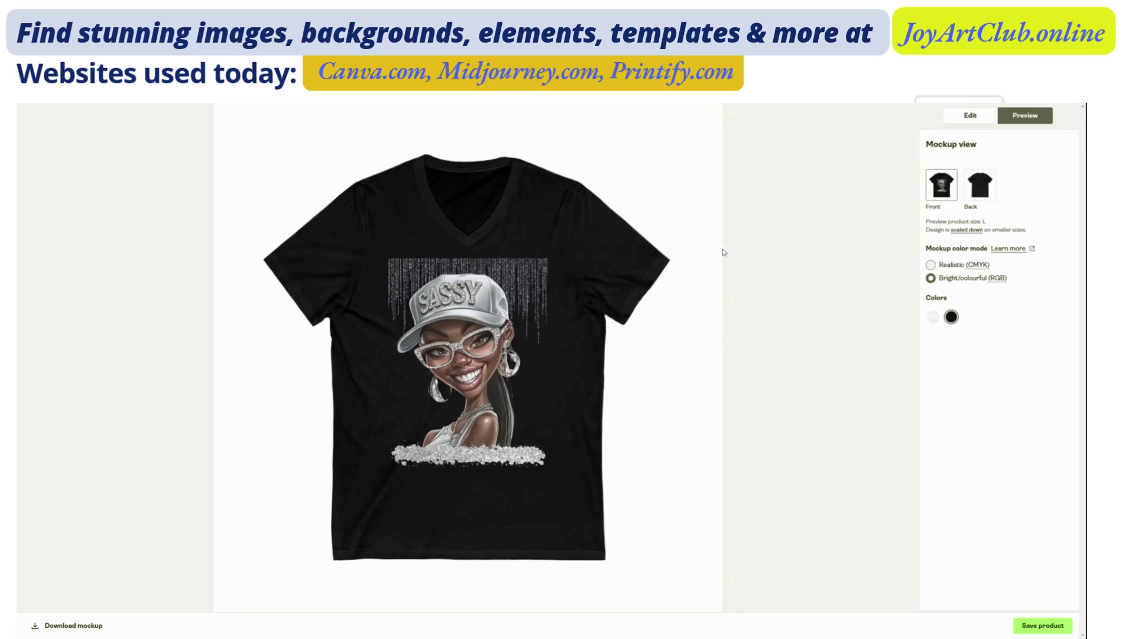
pyautogui.click(971, 116)
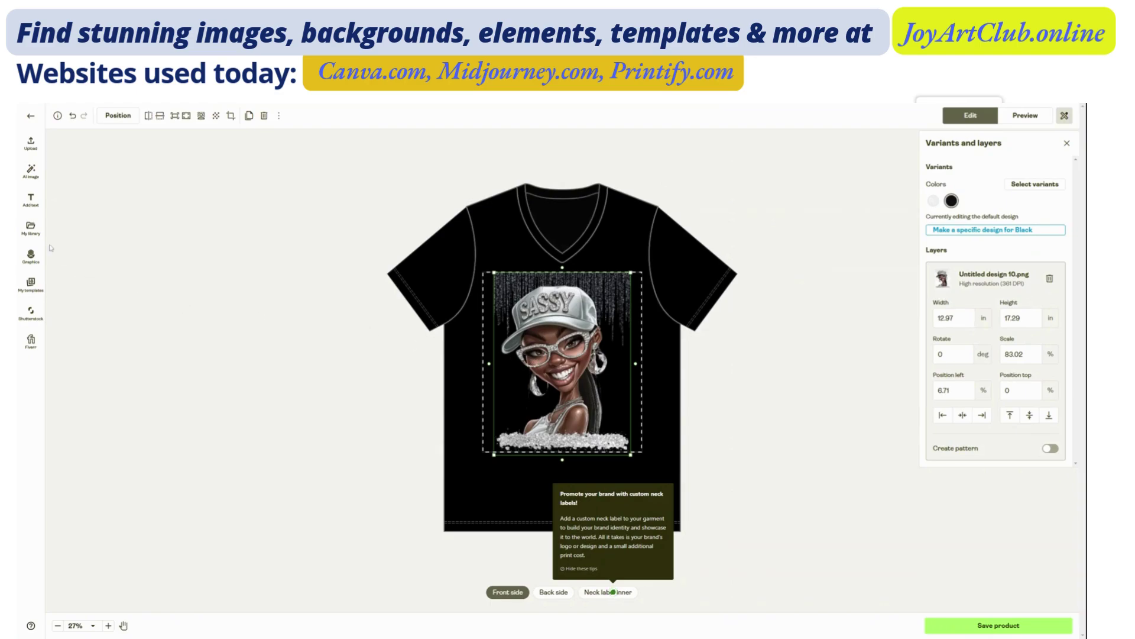
pyautogui.click(58, 116)
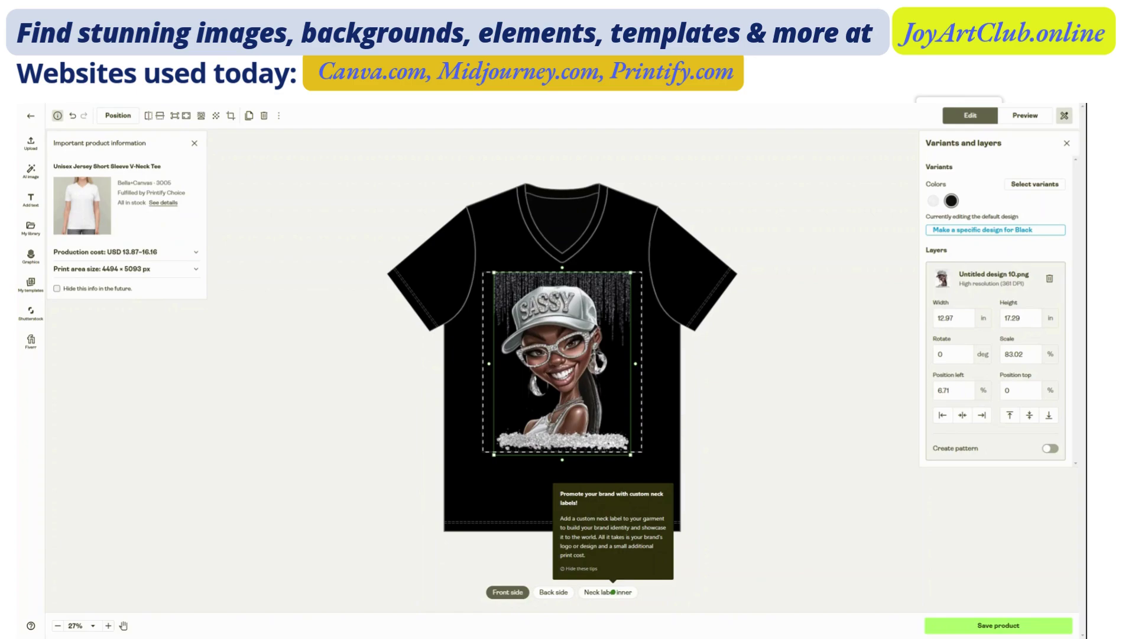
pyautogui.click(1023, 117)
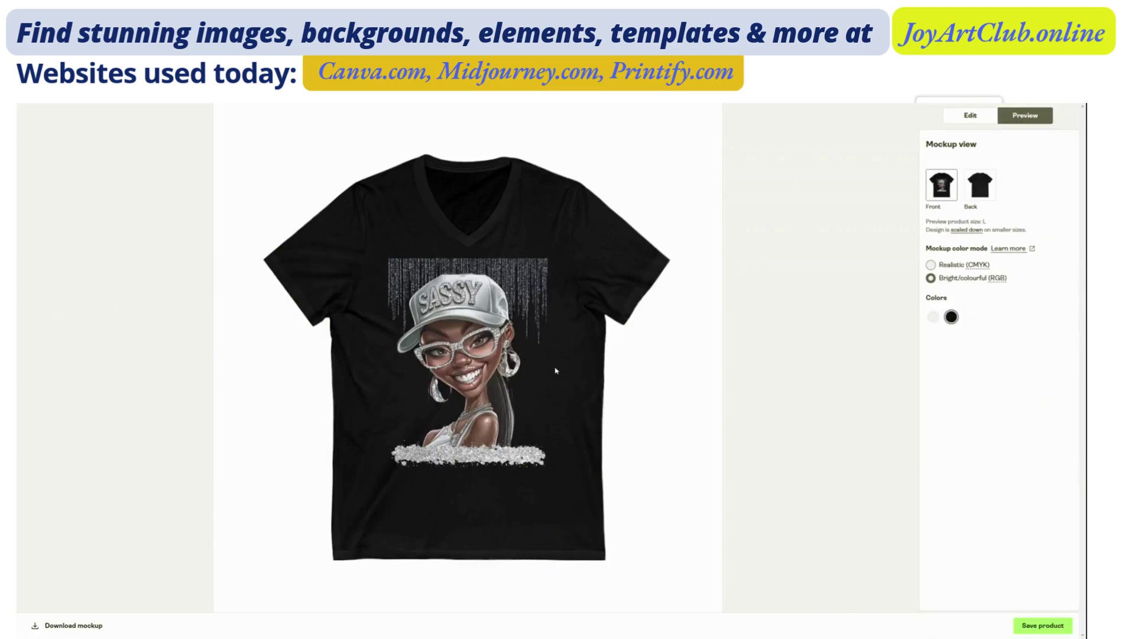